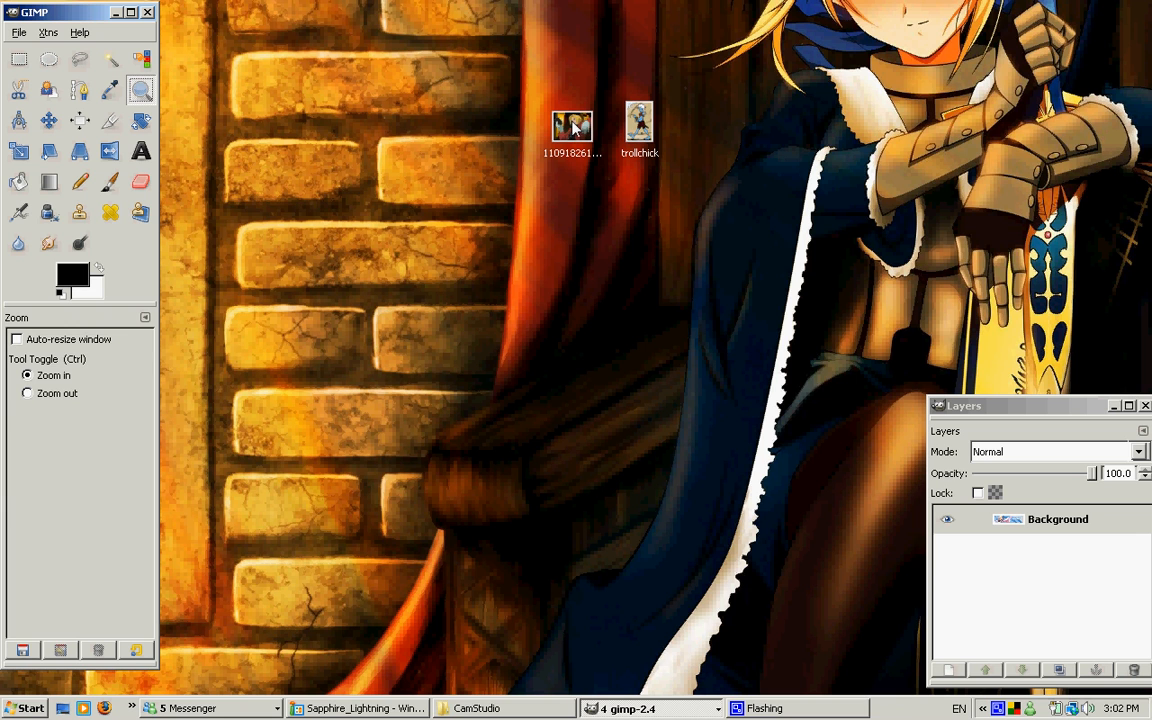
left_click_drag(576, 125, 137, 268)
left_click_drag(298, 152, 447, 164)
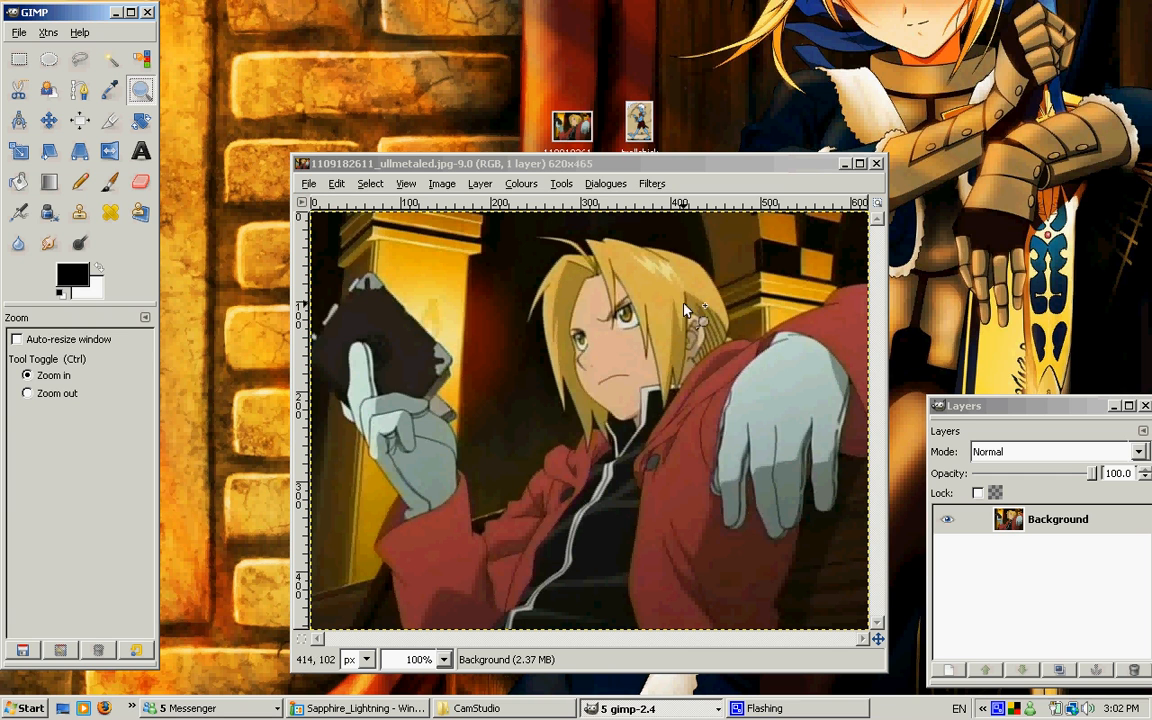
mouse_move(507, 483)
left_mouse_down()
mouse_move(572, 512)
mouse_move(500, 490)
left_mouse_up()
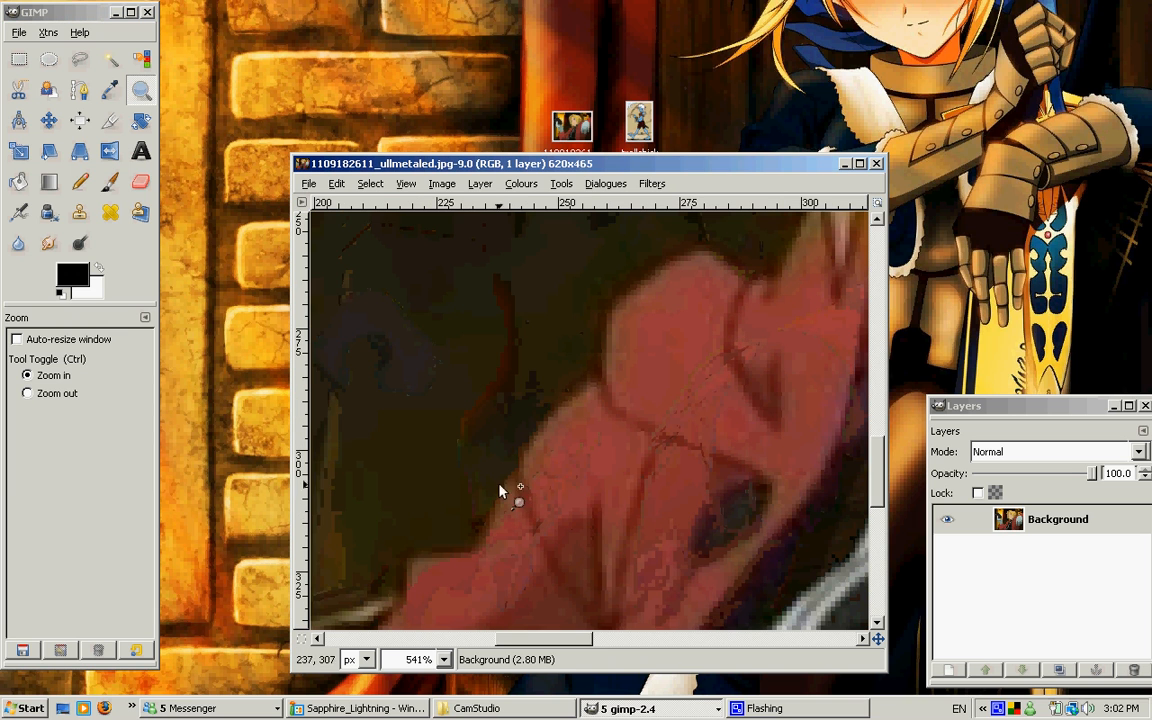
key("1")
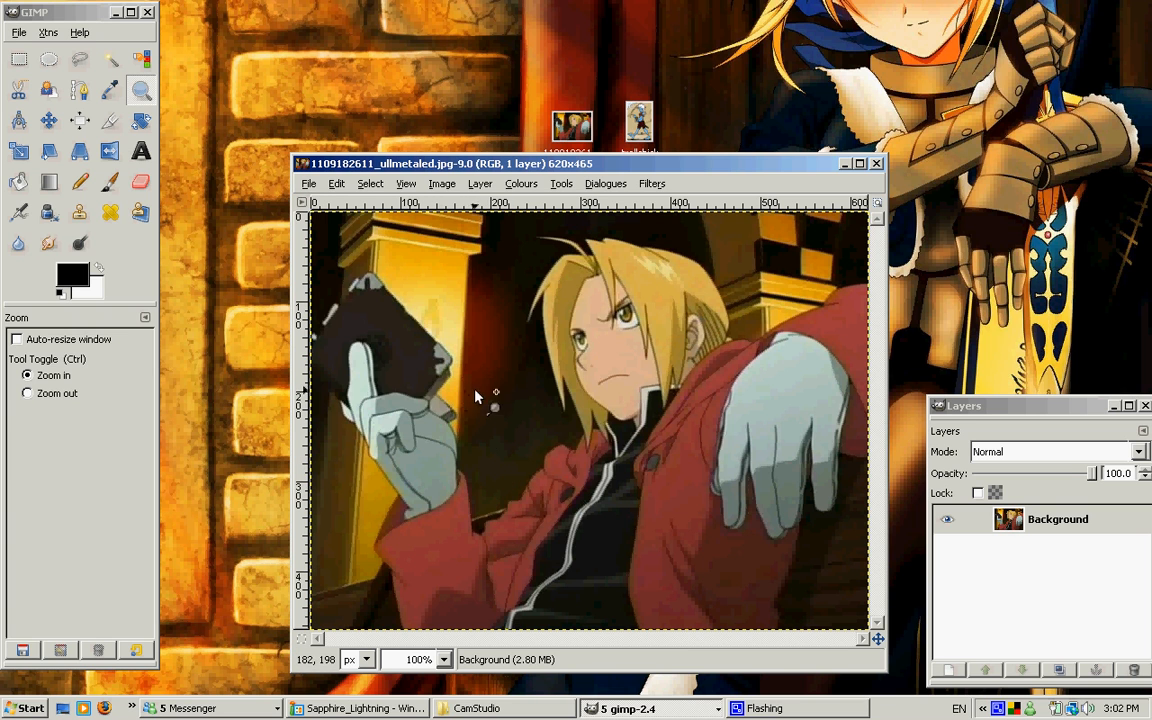
Start a path with the Paths tool around the step-shaped notch on the red coat's outer shoulder edge
left_click_drag(493, 478, 530, 530)
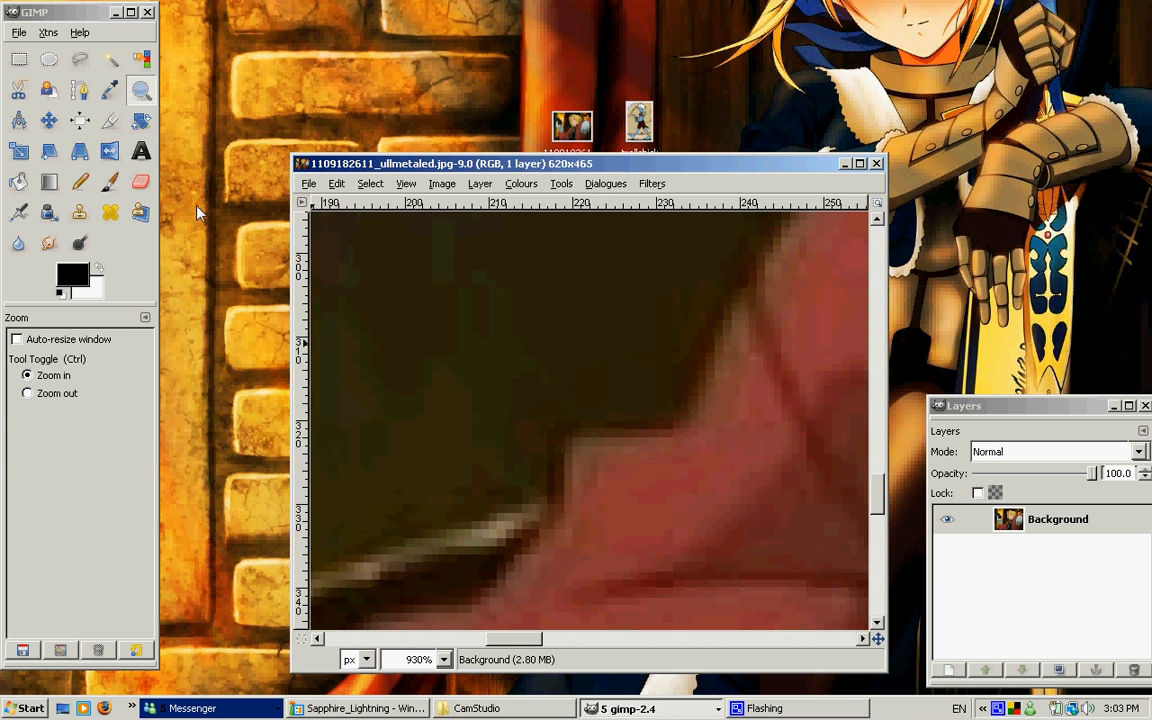
left_click(80, 90)
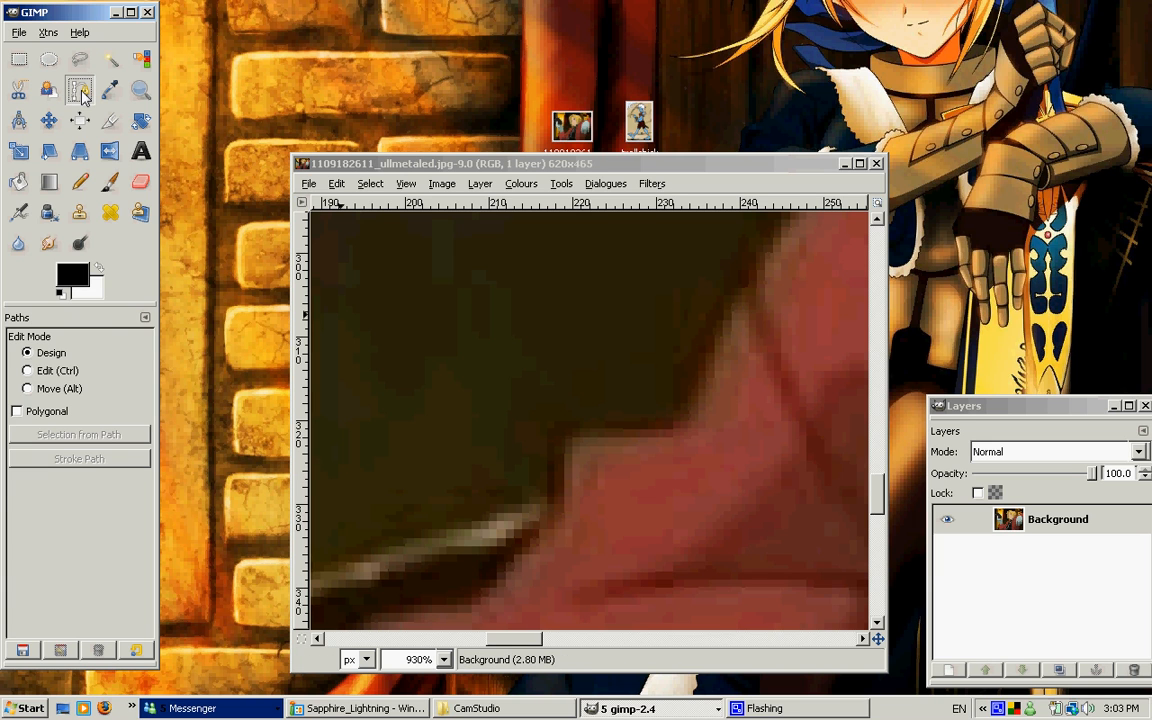
key("o")
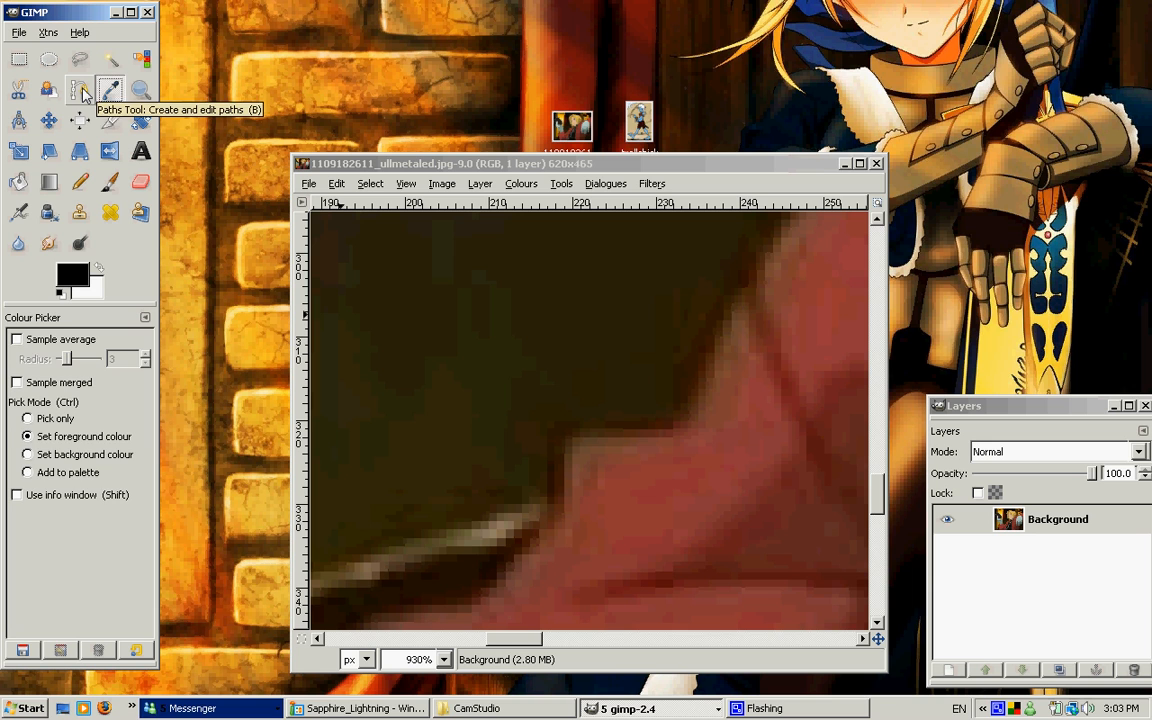
left_click(80, 91)
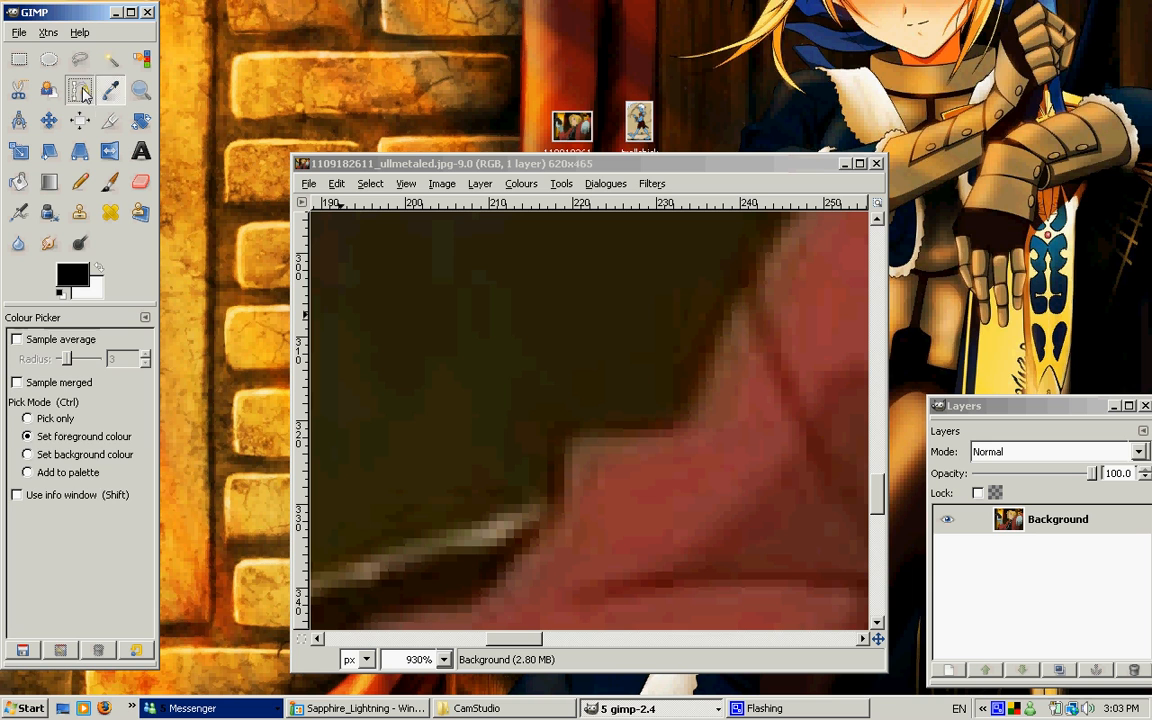
left_click(551, 490)
left_click(552, 436)
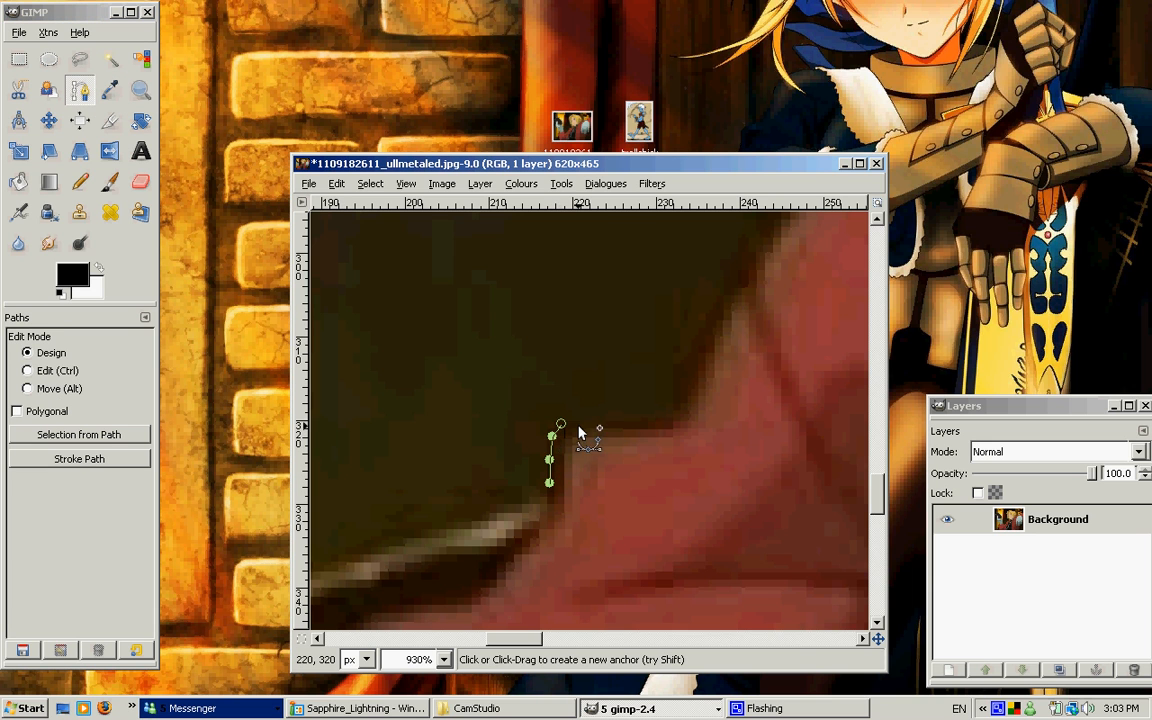
left_click(597, 420)
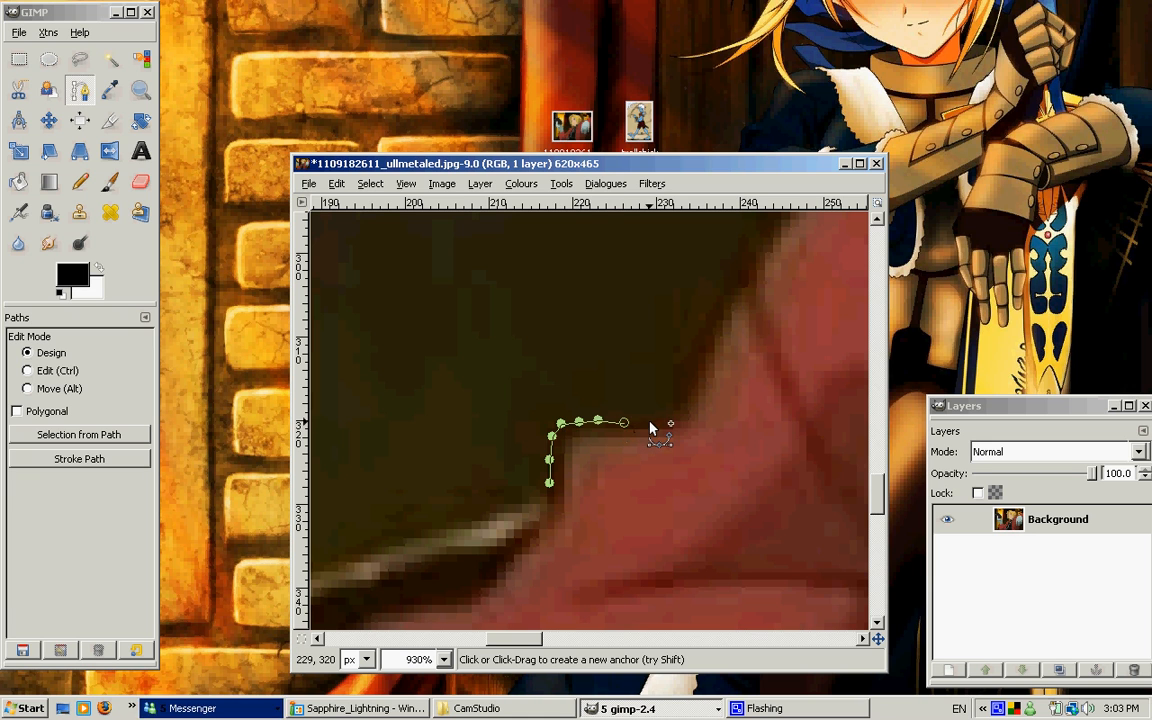
left_click(648, 422)
left_click(680, 396)
left_click(686, 359)
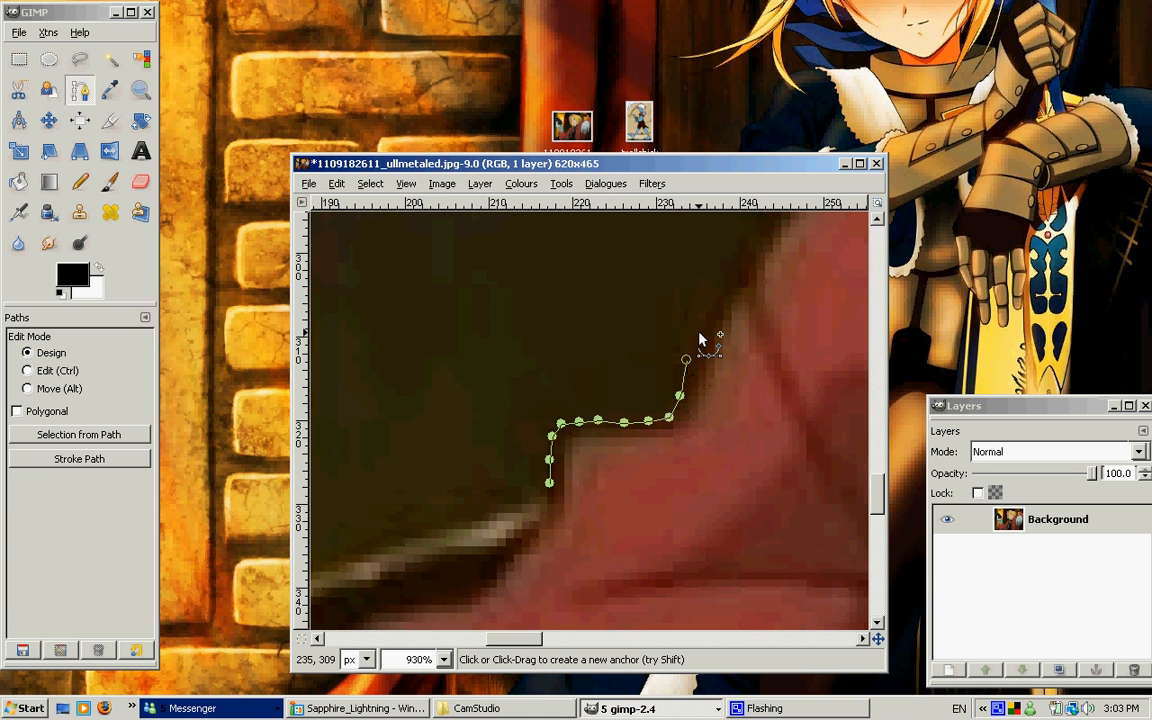
Continue the path with closely spaced anchors up the slope of the coat's lower shoulder fold
left_click(702, 330)
left_click(713, 306)
left_click(727, 287)
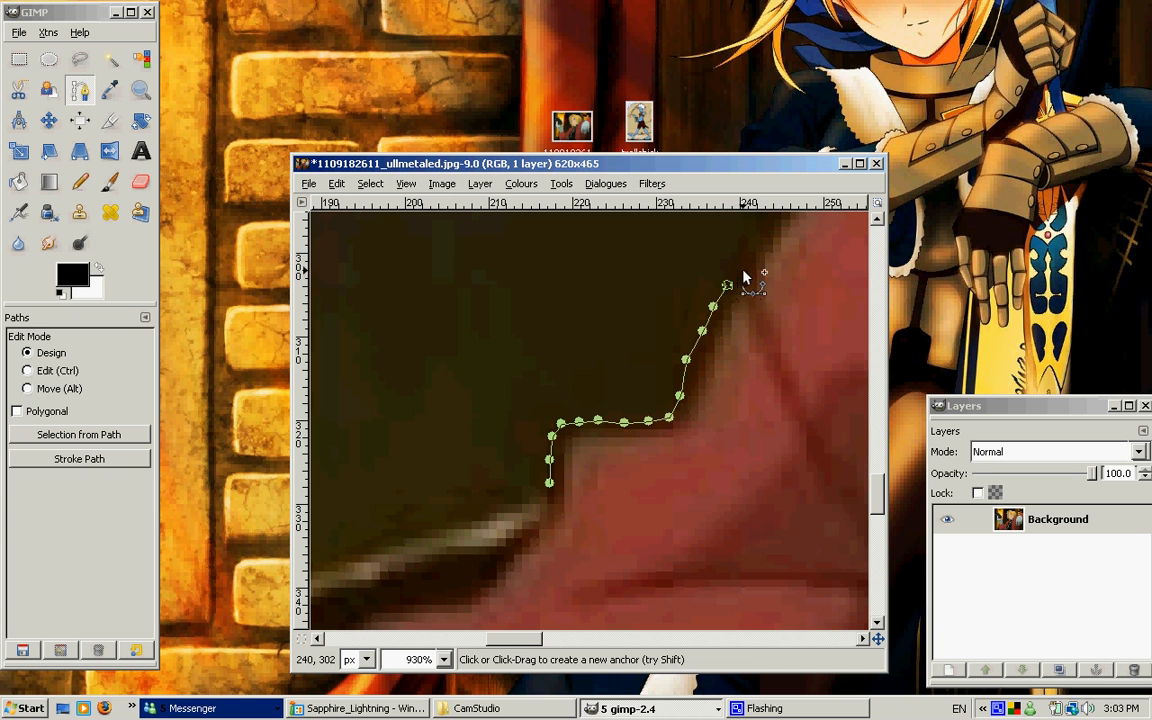
left_click(742, 269)
left_click(751, 256)
scroll(755, 300, "up", 2)
left_click(767, 330)
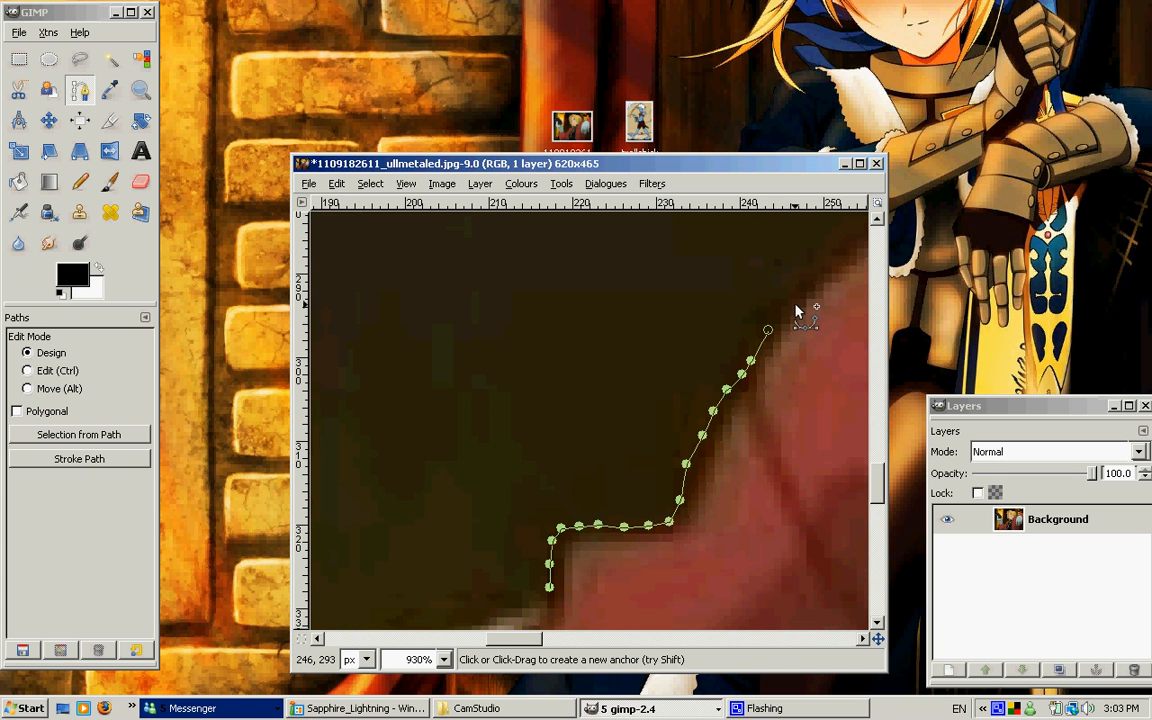
left_click(795, 303)
left_click(810, 292)
Extend the path over the top of the lower fold and into the corner where the upper fold begins
left_click_drag(538, 640, 565, 640)
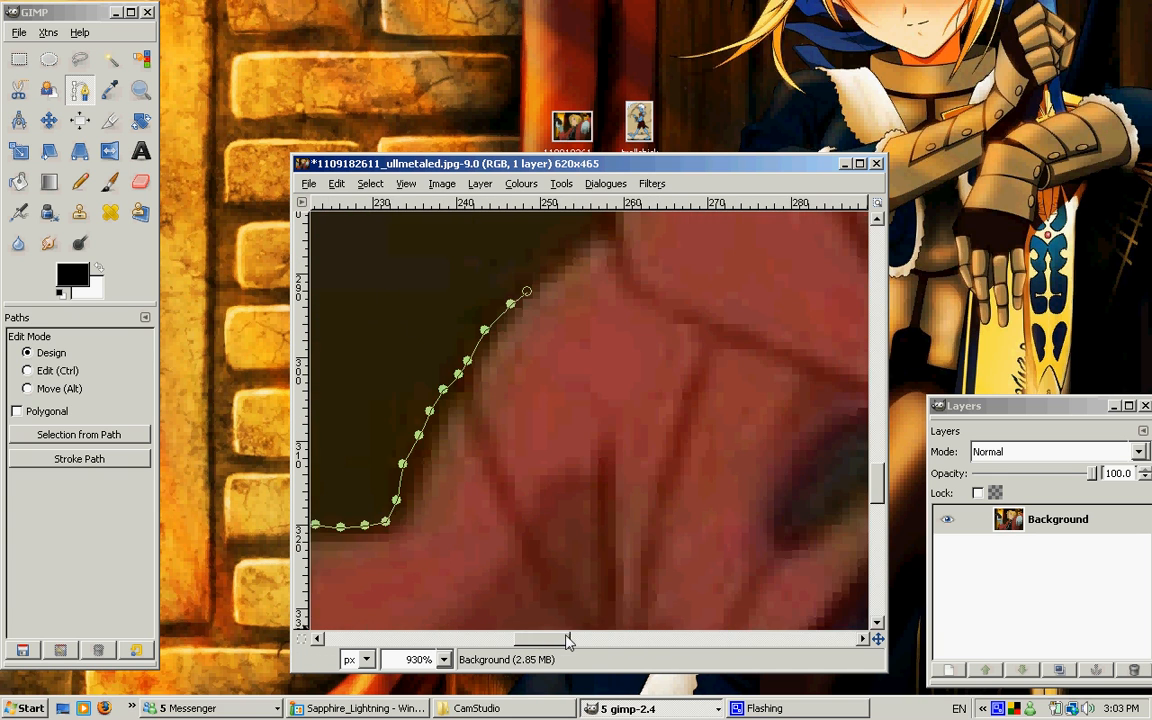
scroll(578, 488, "up", 2)
left_click(549, 363)
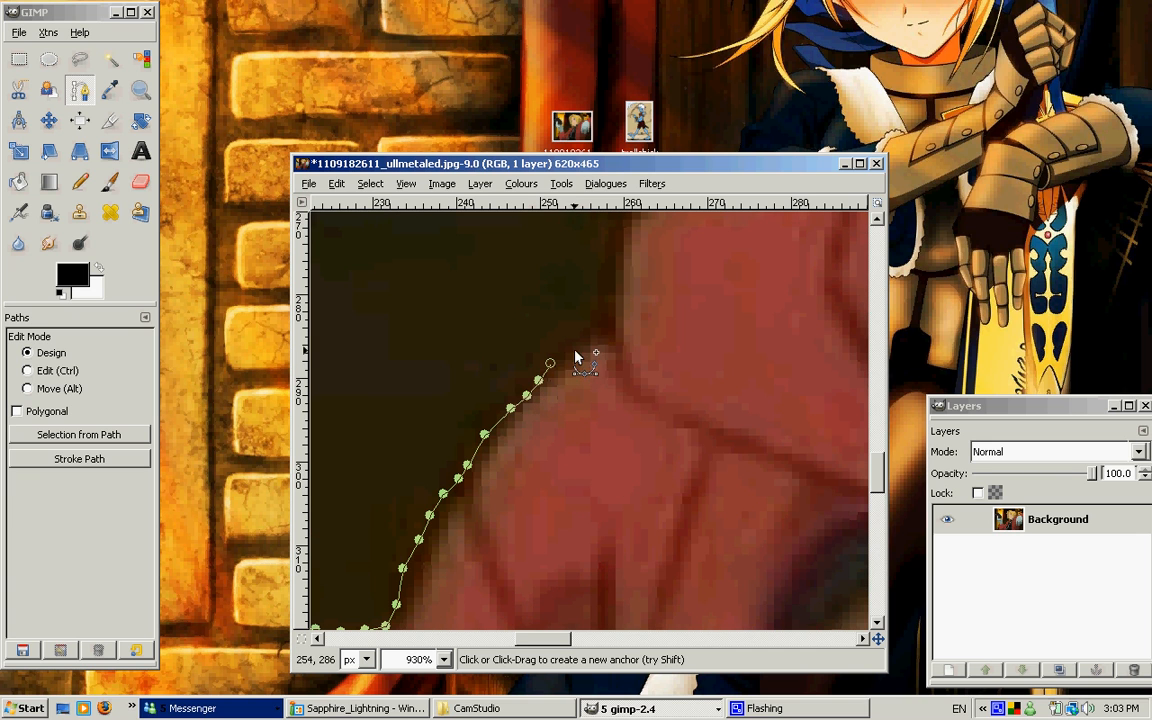
left_click(586, 336)
left_click(603, 334)
scroll(609, 375, "up", 2)
left_click(607, 373)
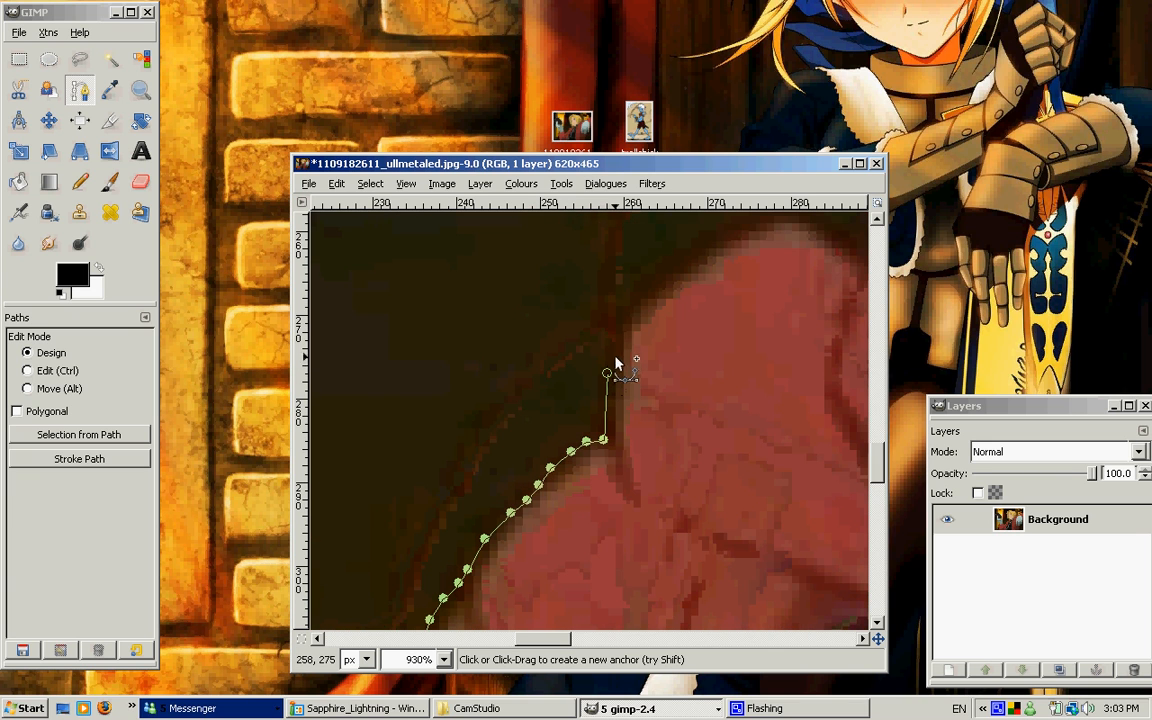
Trace the path up and around the rounded outer edge of the coat's upper shoulder fold
left_click(615, 343)
left_click(622, 316)
left_click(658, 285)
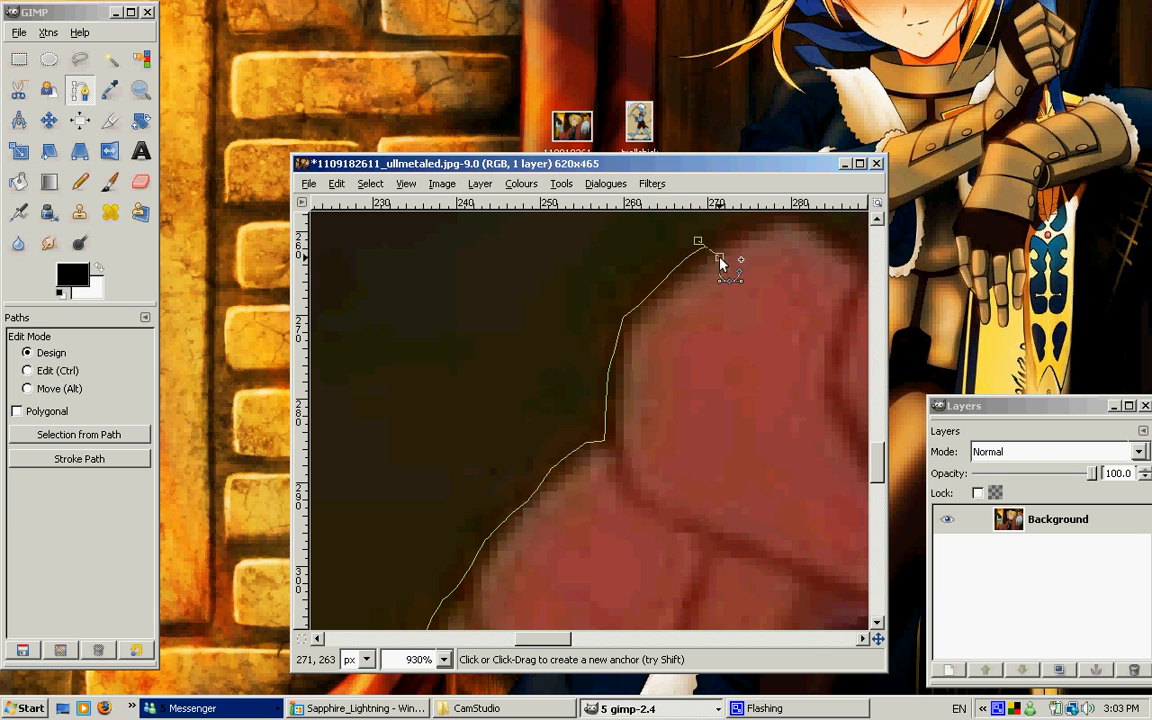
mouse_move(710, 247)
left_mouse_down()
mouse_move(657, 318)
mouse_move(797, 321)
mouse_move(579, 247)
mouse_move(700, 375)
mouse_move(725, 244)
mouse_move(738, 254)
mouse_move(731, 239)
left_mouse_up()
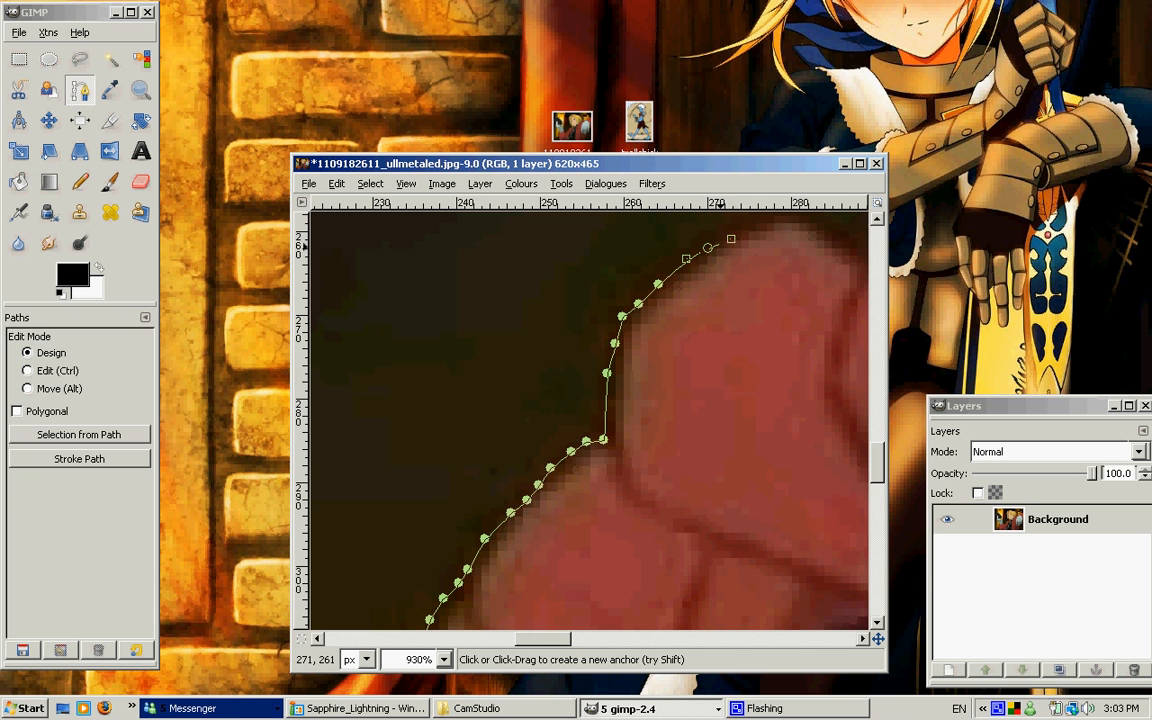
left_click(755, 225)
scroll(756, 226, "up", 1)
left_click(783, 318)
left_click(805, 322)
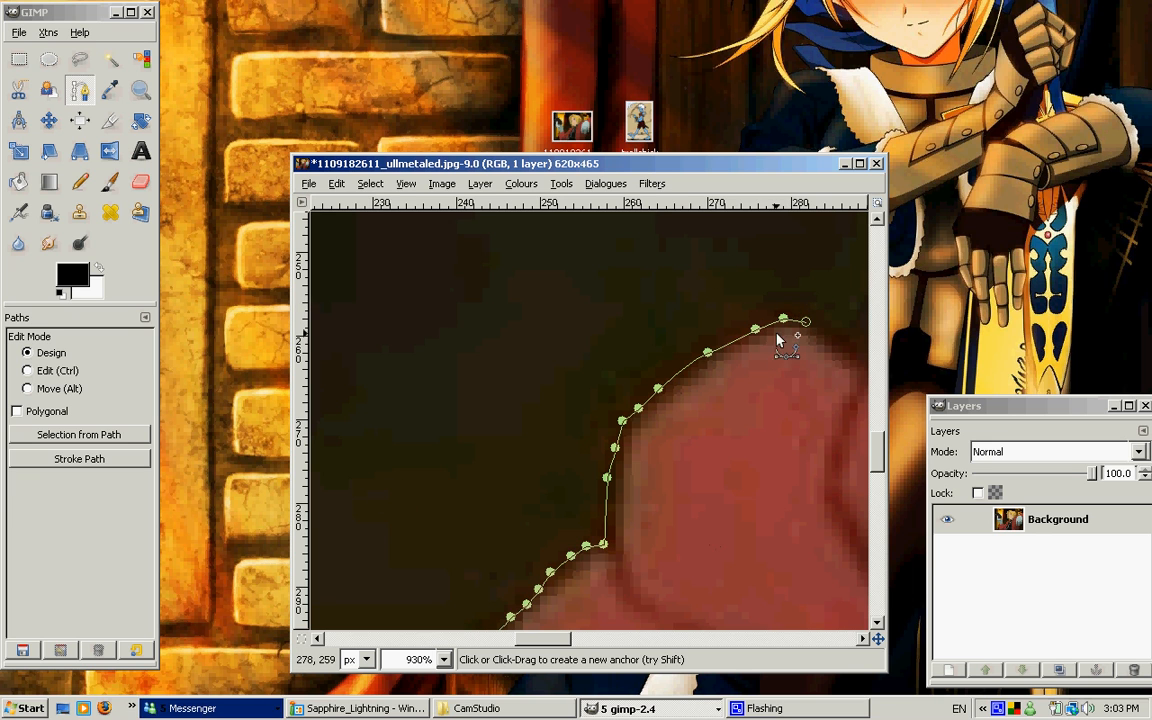
Bring the path back through the dark background with widely spaced anchors, ending near its starting point by the notch
left_click(598, 250)
left_click(426, 383)
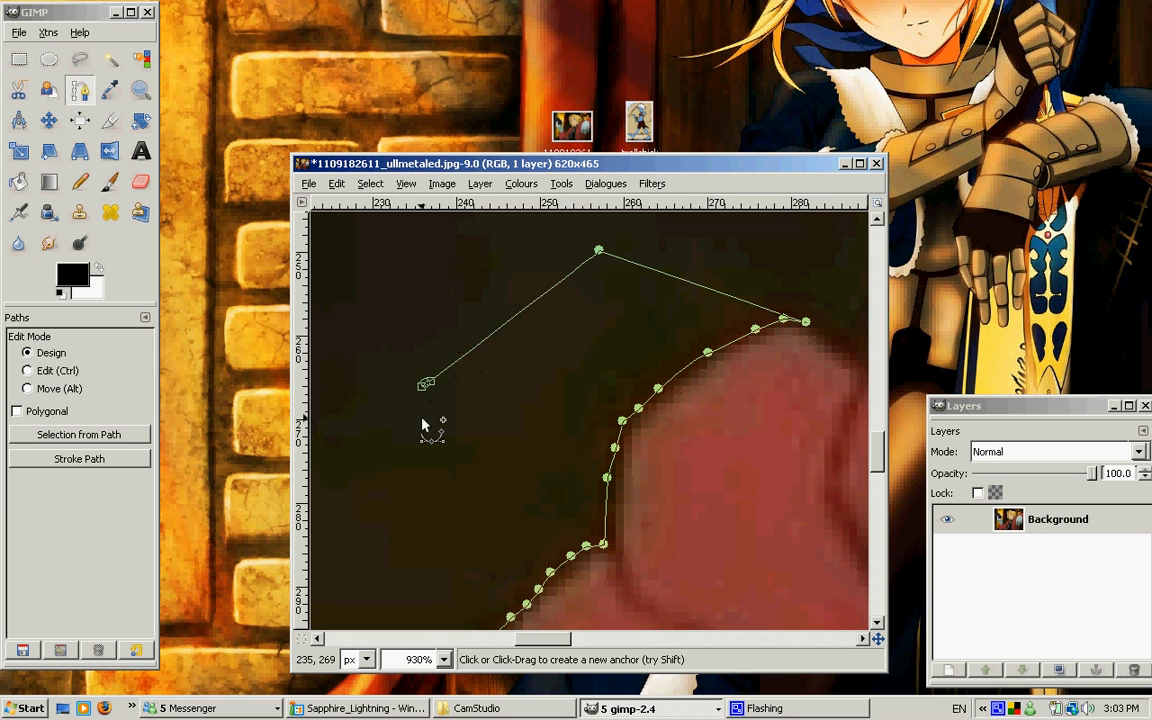
scroll(430, 430, "down", 3)
scroll(600, 480, "left", 5)
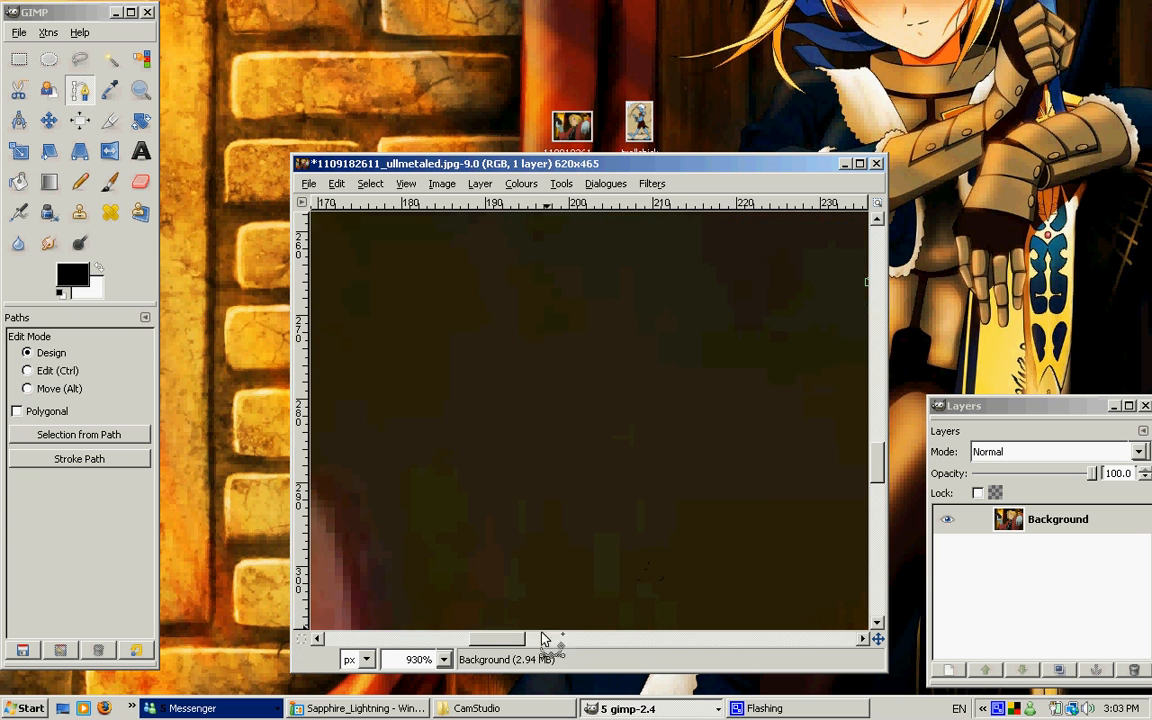
scroll(543, 638, "right", 5)
scroll(514, 553, "down", 3)
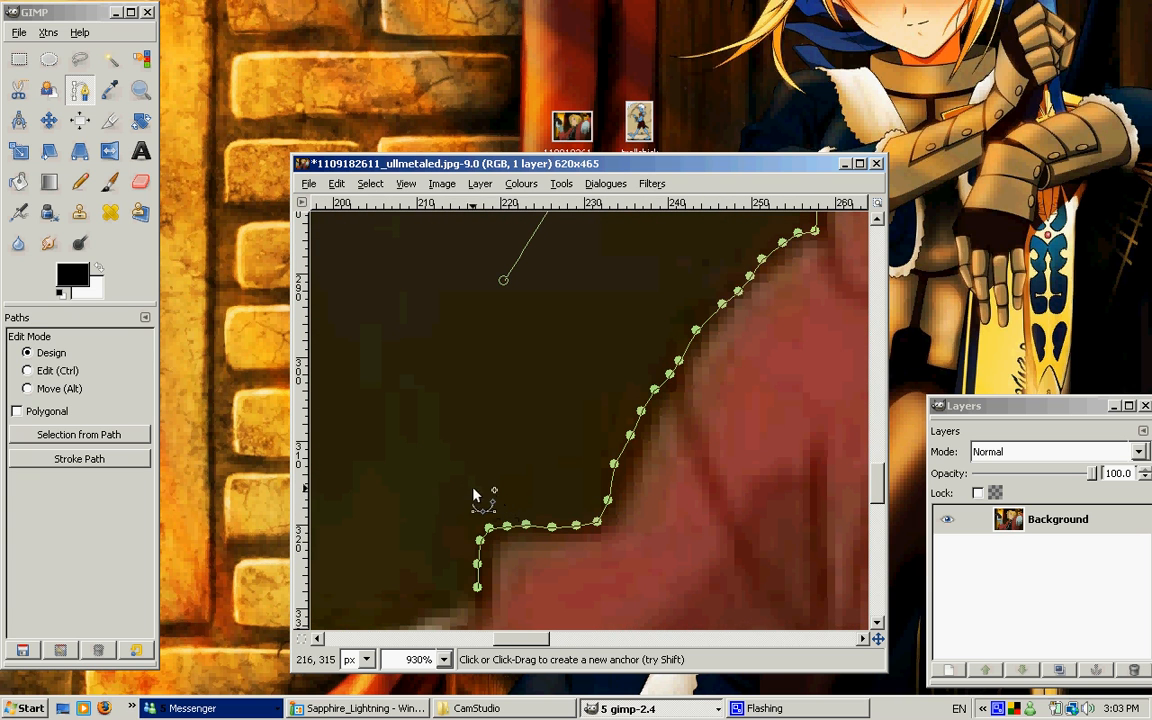
left_click_drag(414, 491, 425, 535)
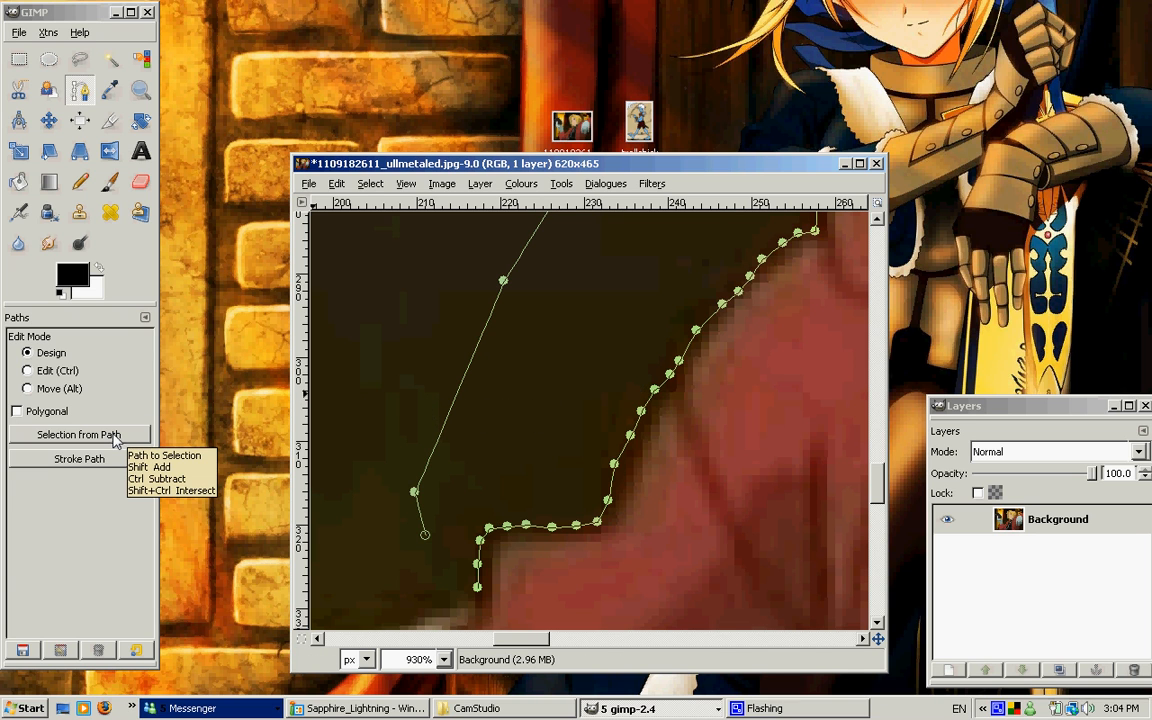
Convert the traced path to a selection and clear the dark background inside it
left_click(66, 434)
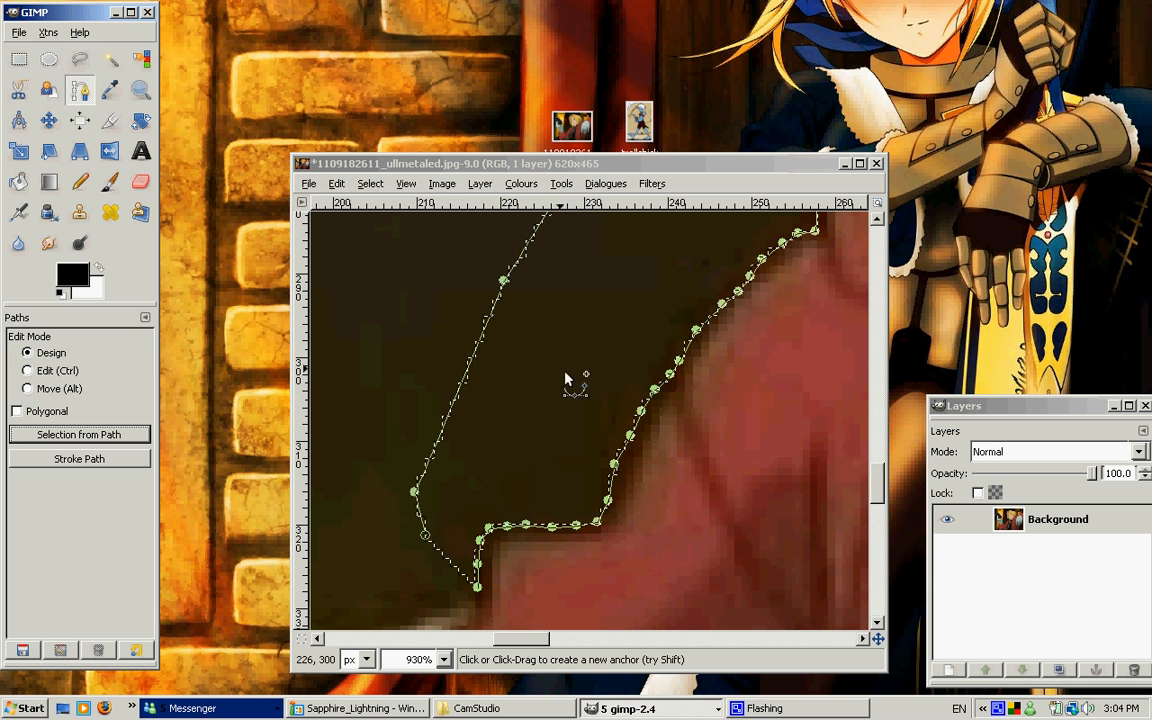
scroll(612, 455, "up", 3)
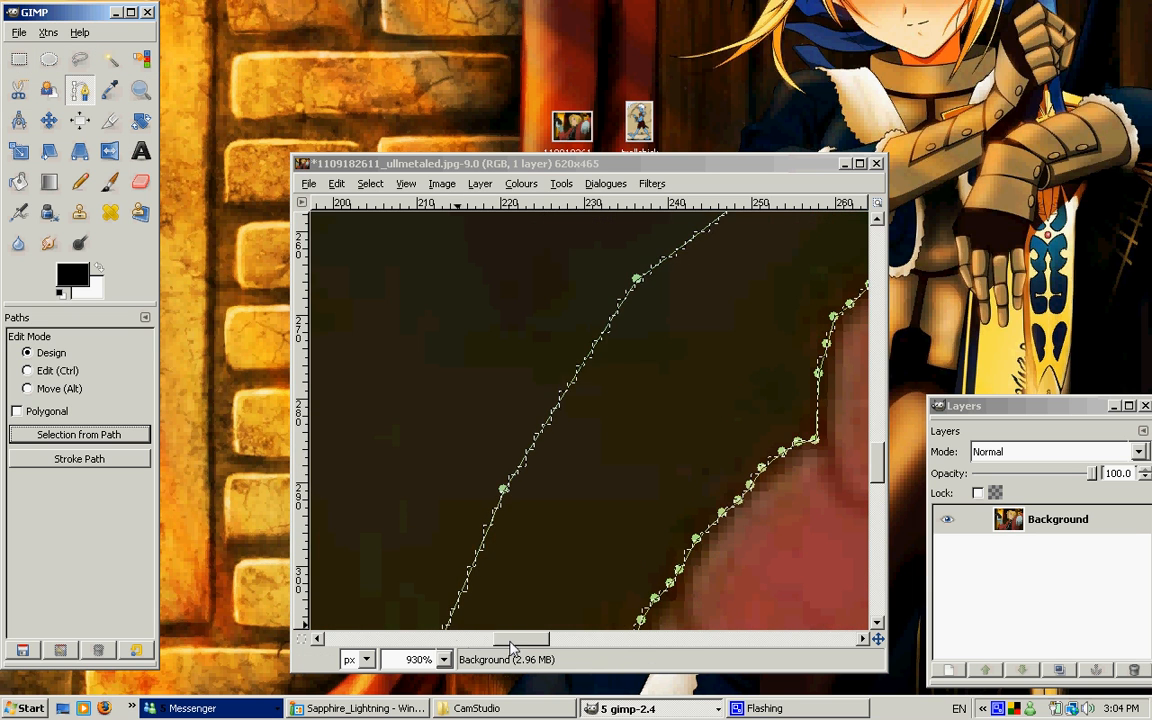
left_click_drag(511, 642, 545, 639)
scroll(586, 573, "up", 1)
scroll(586, 573, "down", 1)
scroll(540, 510, "down", 2)
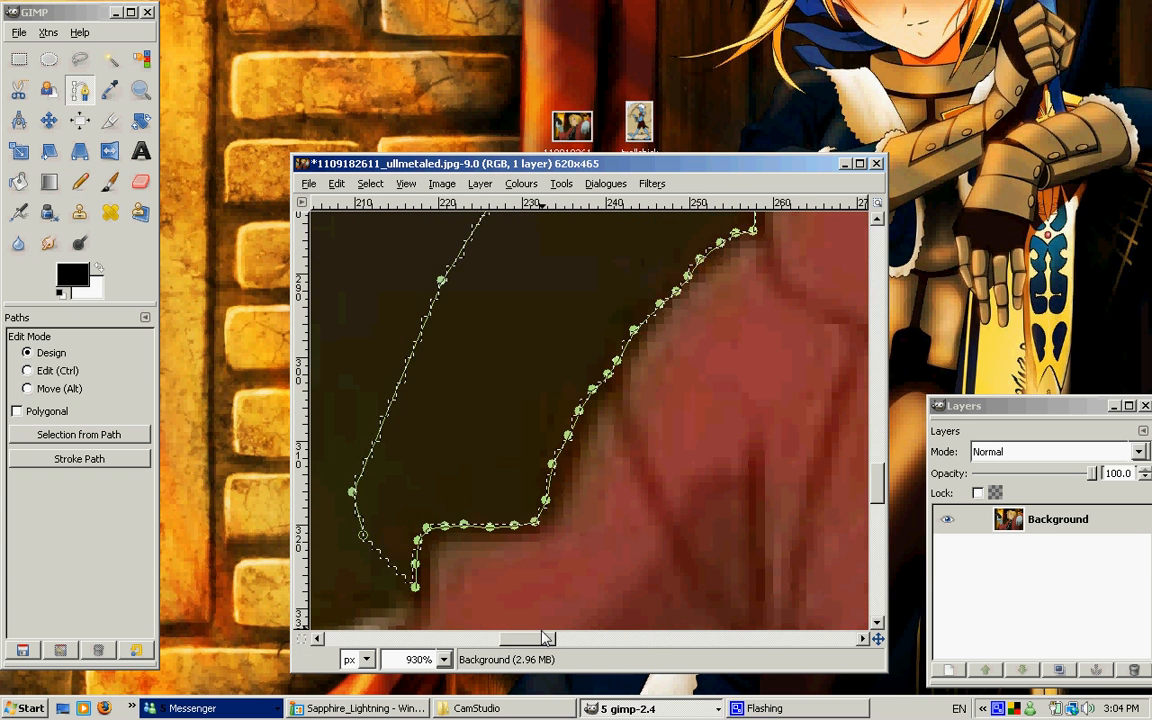
scroll(548, 548, "up", 1)
scroll(538, 549, "down", 1)
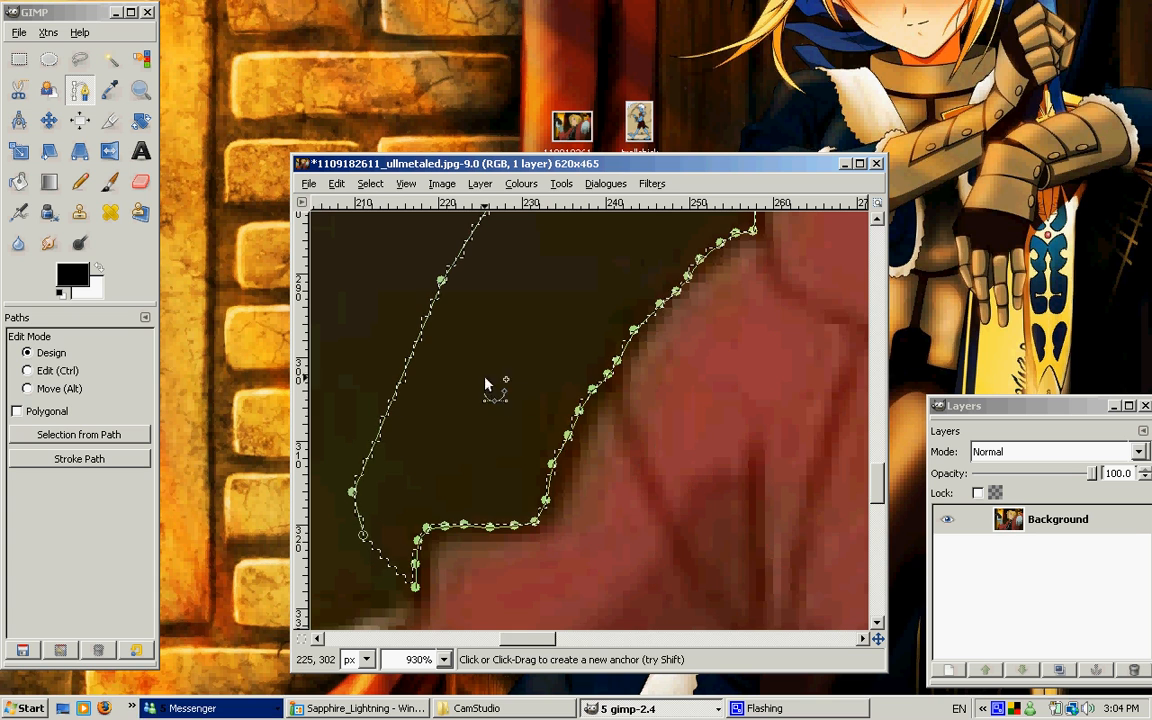
scroll(530, 415, "up", 2)
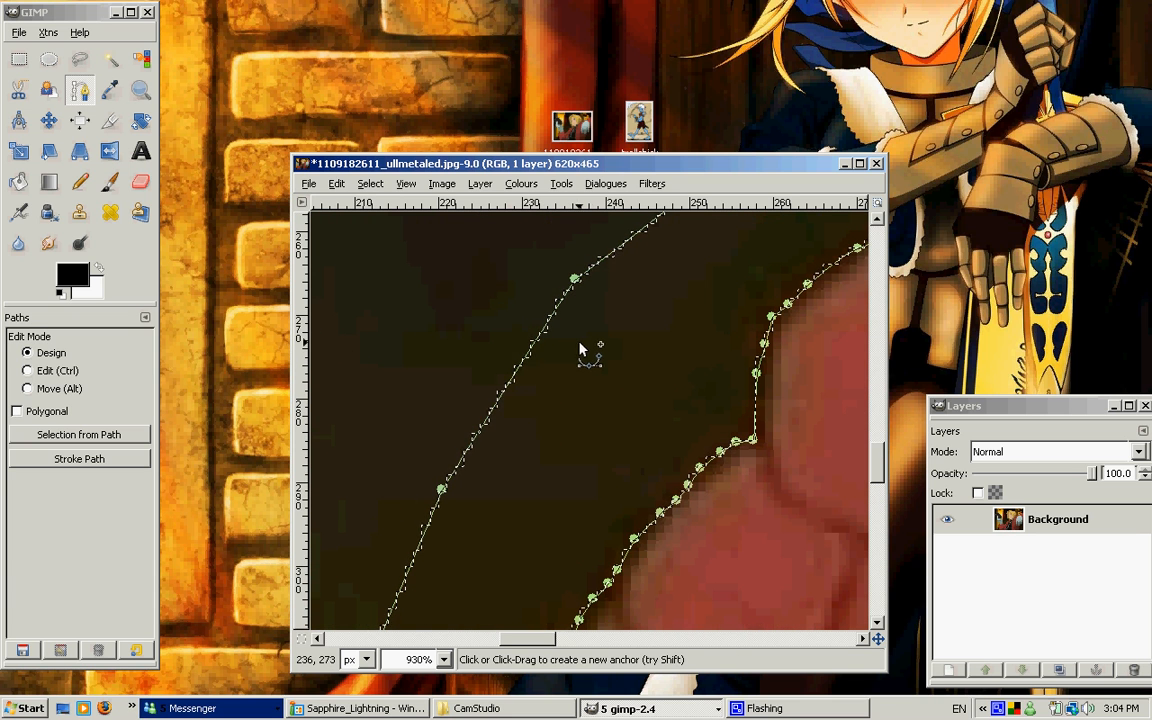
key("Delete")
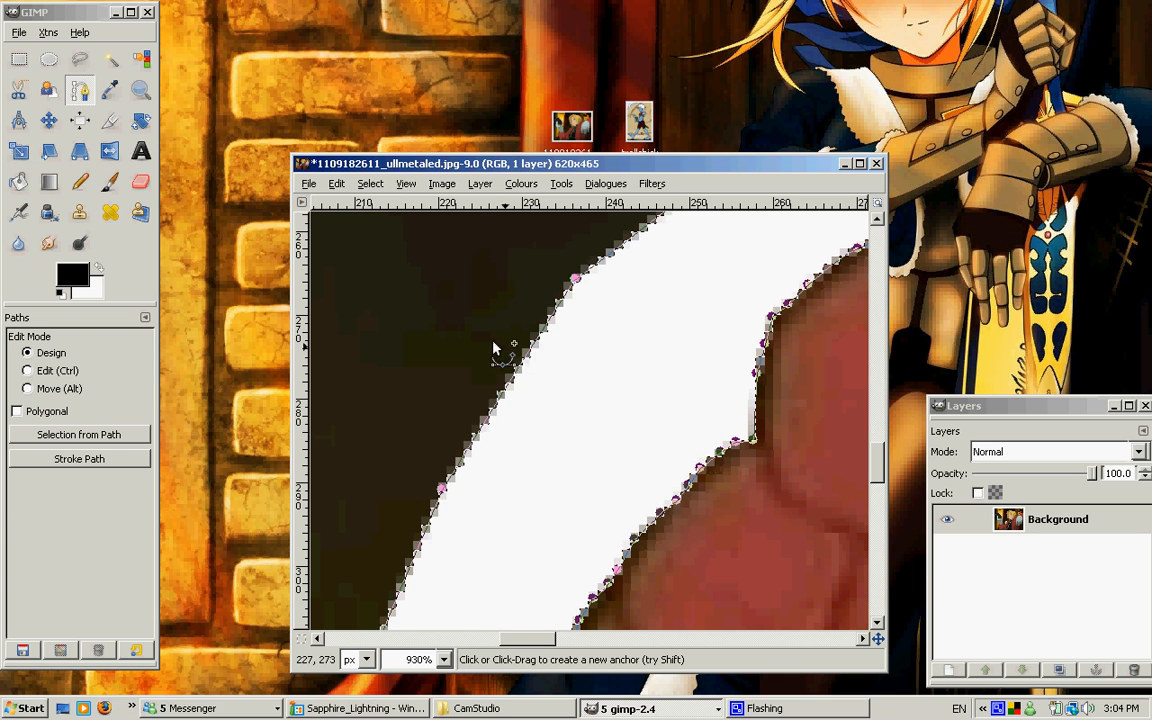
Remove the selection and erase more dark background beside the cleared patch with the Circle (11) brush
left_click(22, 63)
key("1")
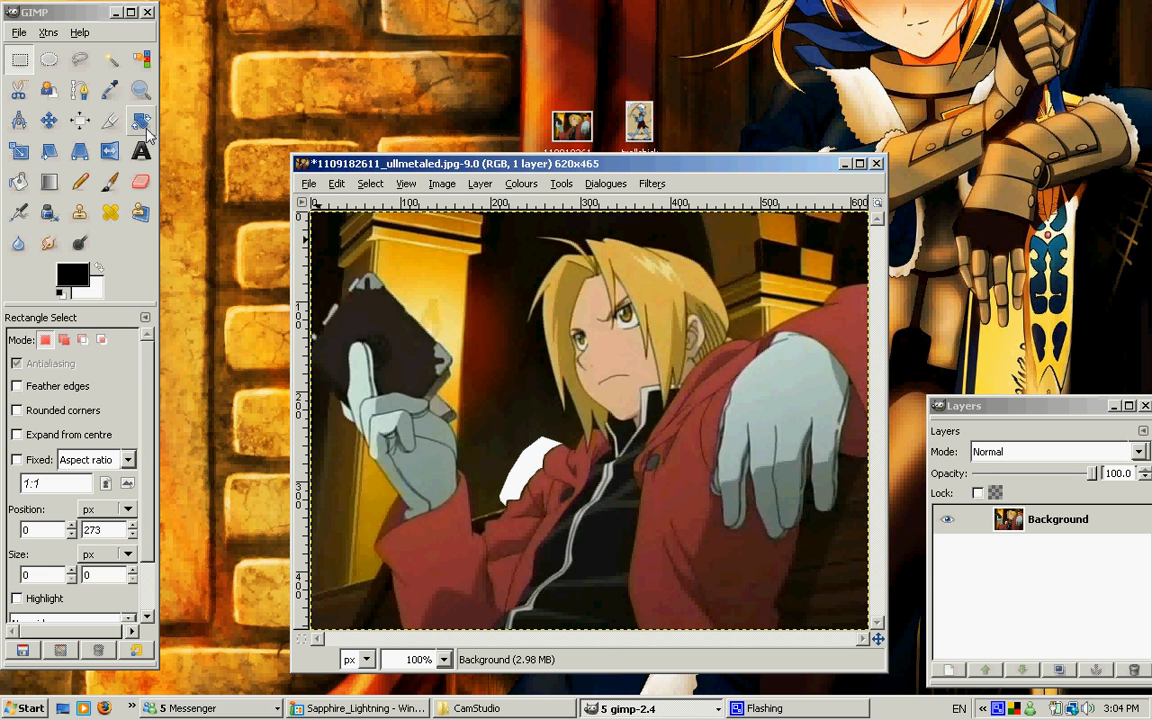
left_click(141, 89)
left_click_drag(482, 436, 572, 490)
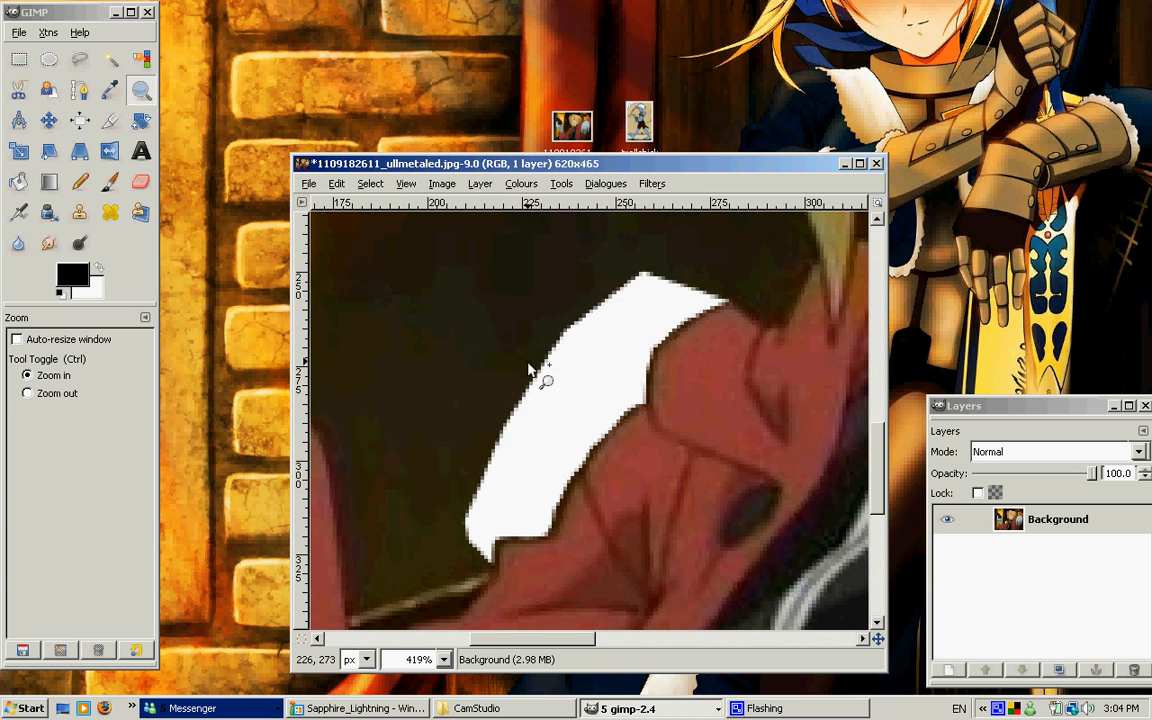
left_click(141, 181)
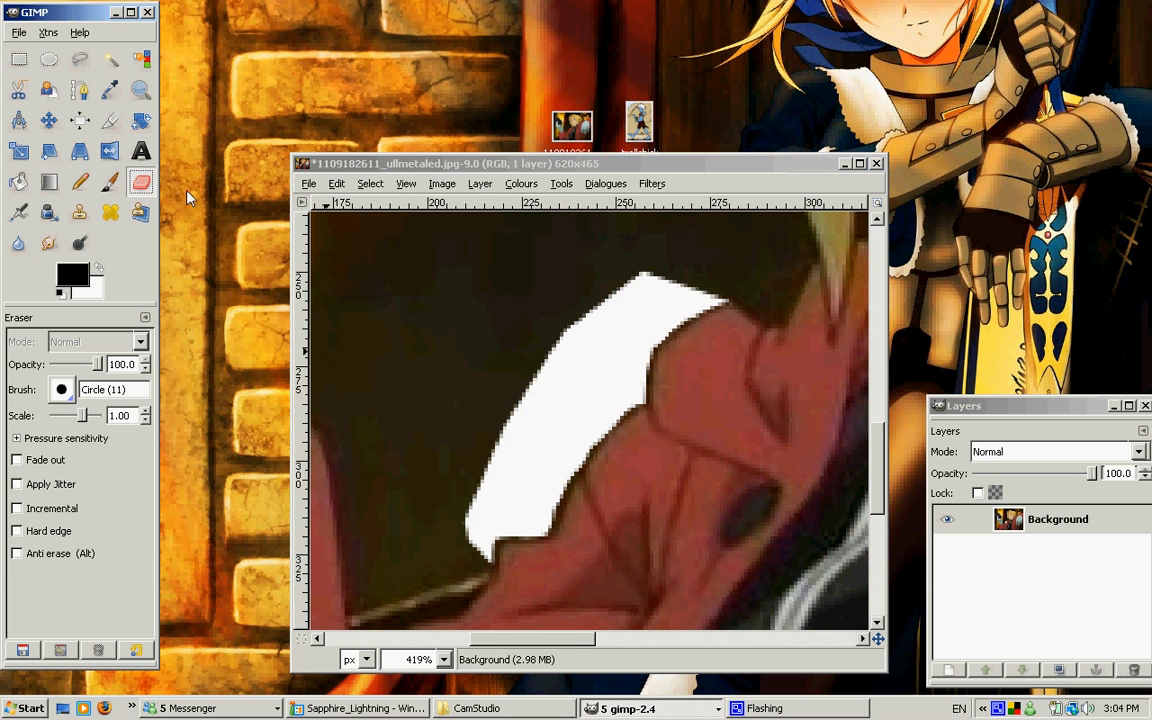
mouse_move(470, 330)
left_mouse_down()
mouse_move(578, 328)
mouse_move(524, 284)
mouse_move(489, 440)
mouse_move(463, 402)
left_mouse_up()
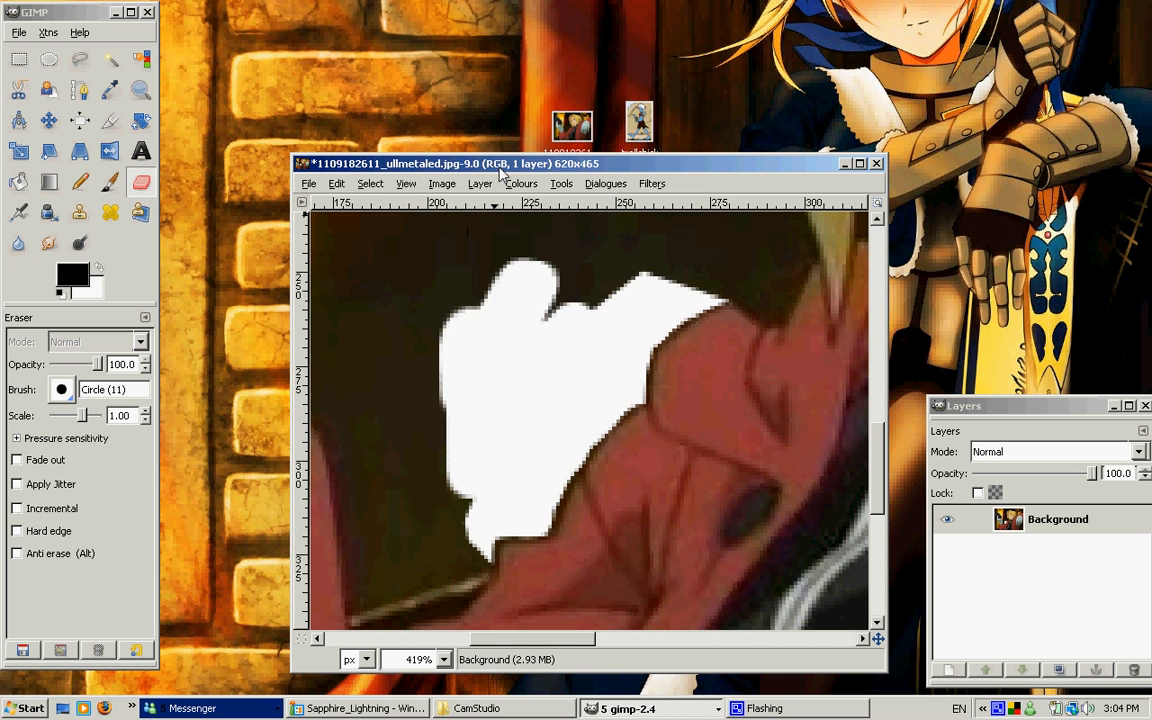
Examine the hair tips above the collar and the book's edge beside the yellow pillar at high magnification
key("1")
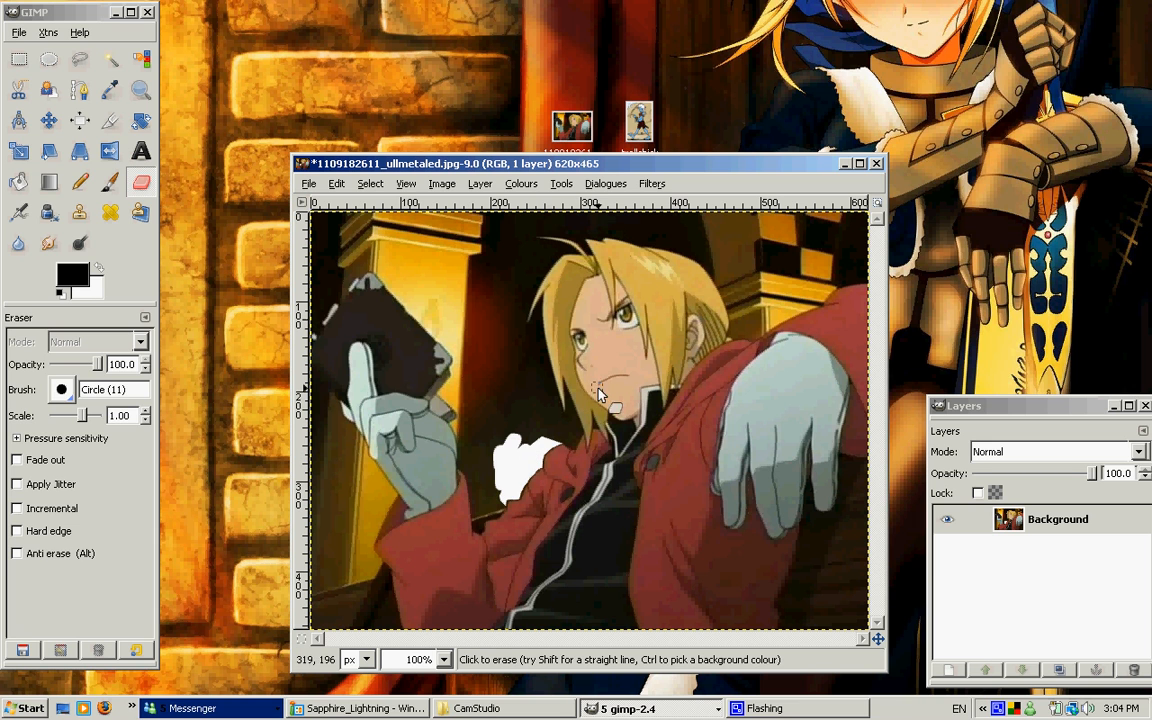
left_click(141, 89)
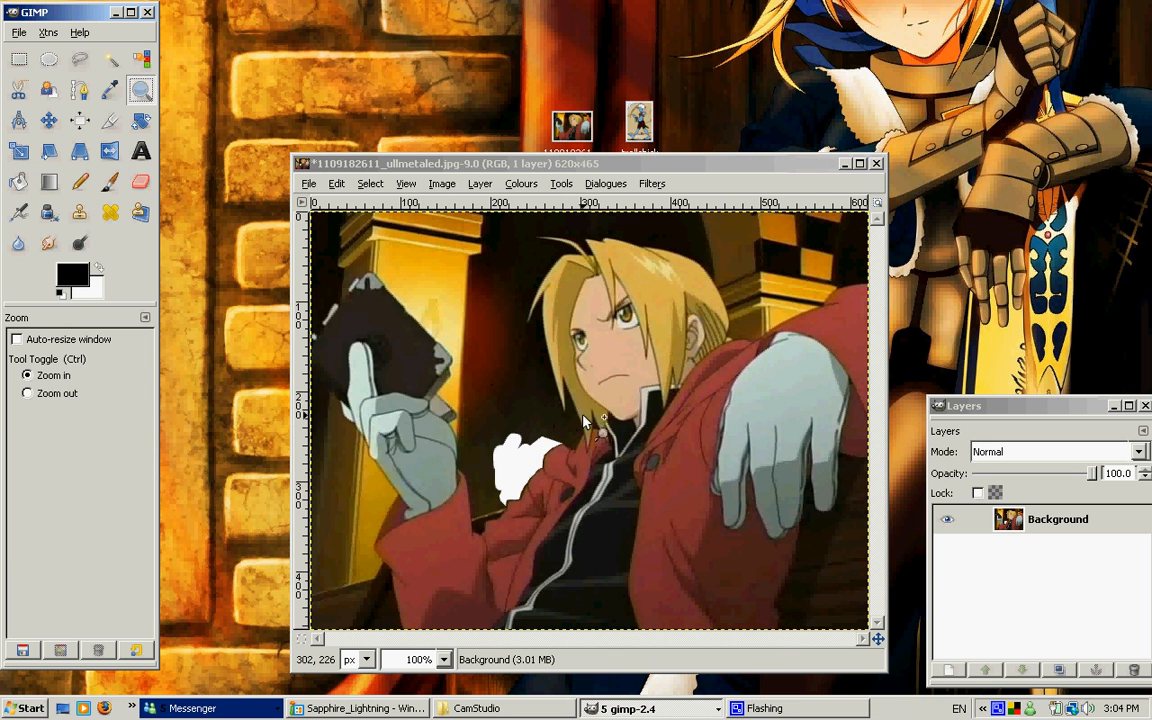
left_click_drag(585, 421, 640, 462)
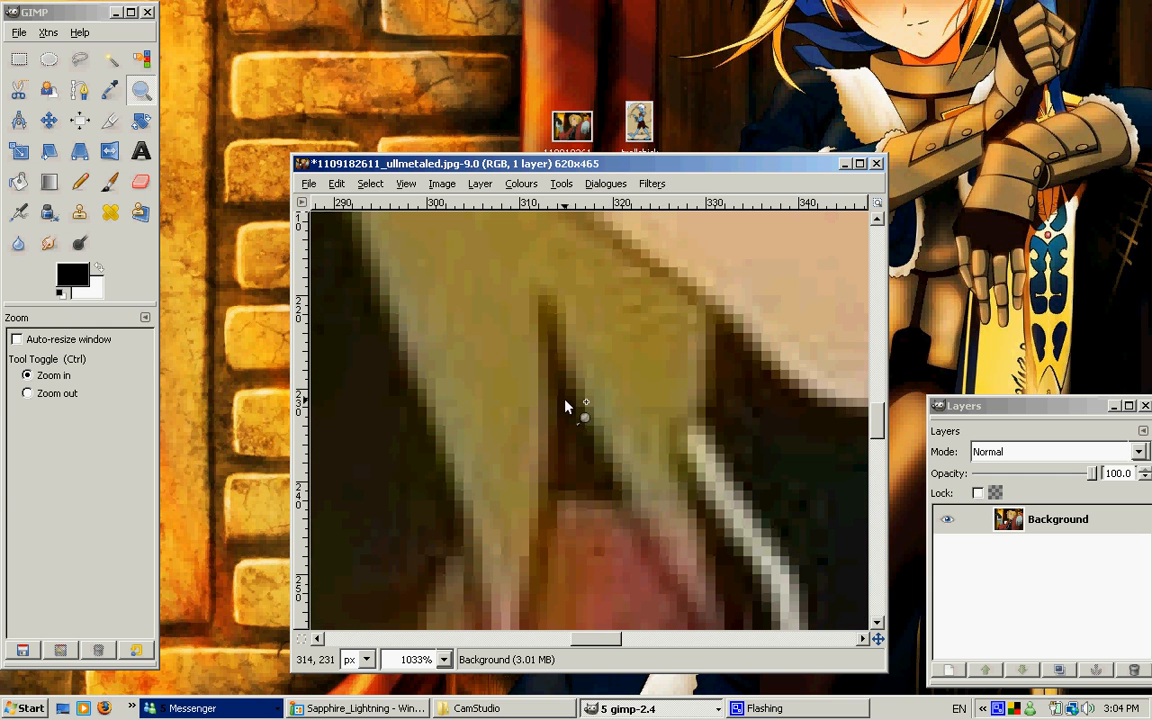
key("1")
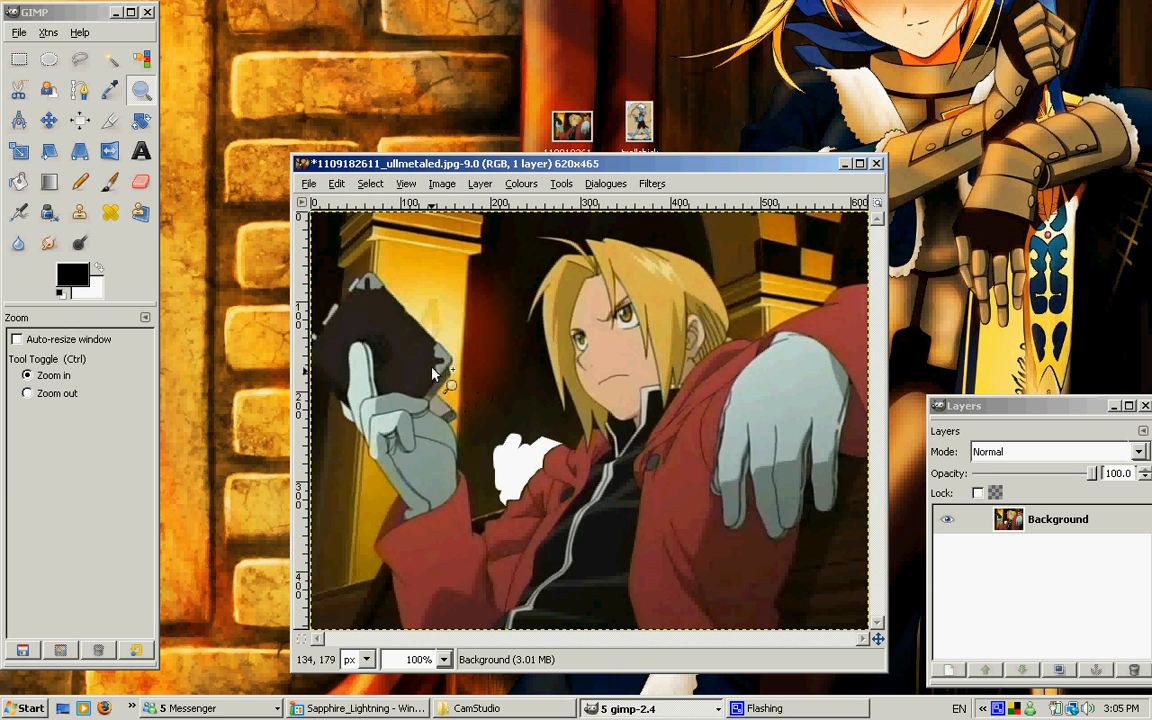
left_click_drag(424, 330, 462, 418)
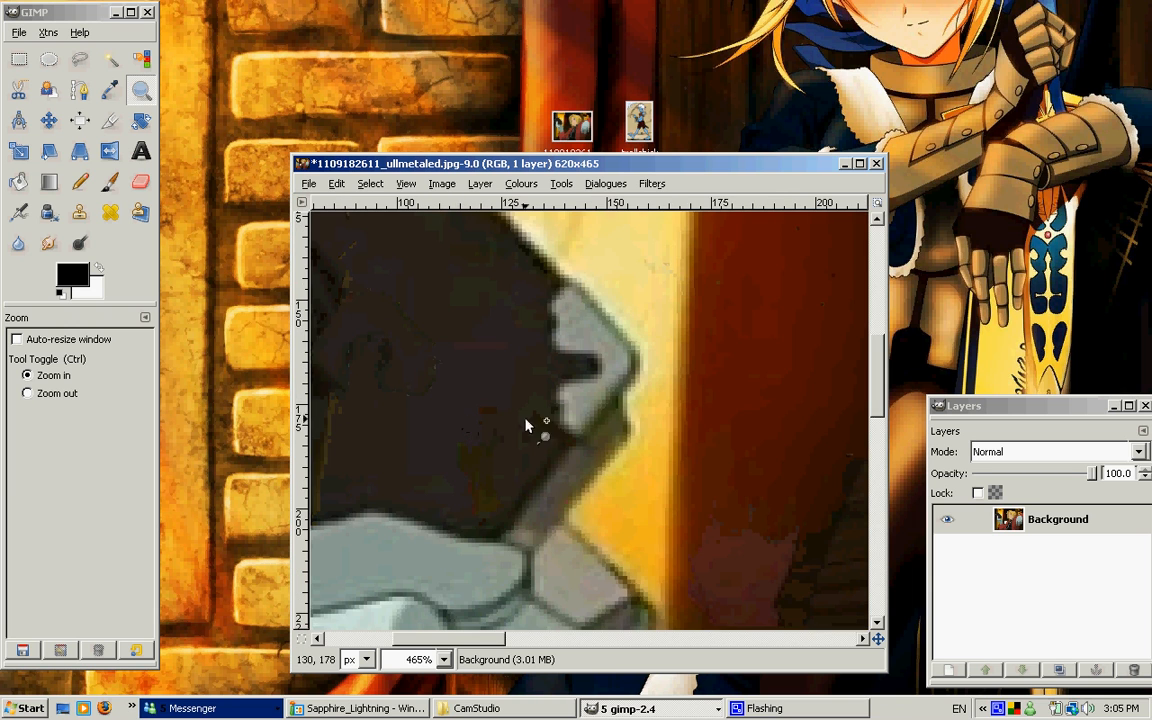
left_click_drag(520, 297, 663, 490)
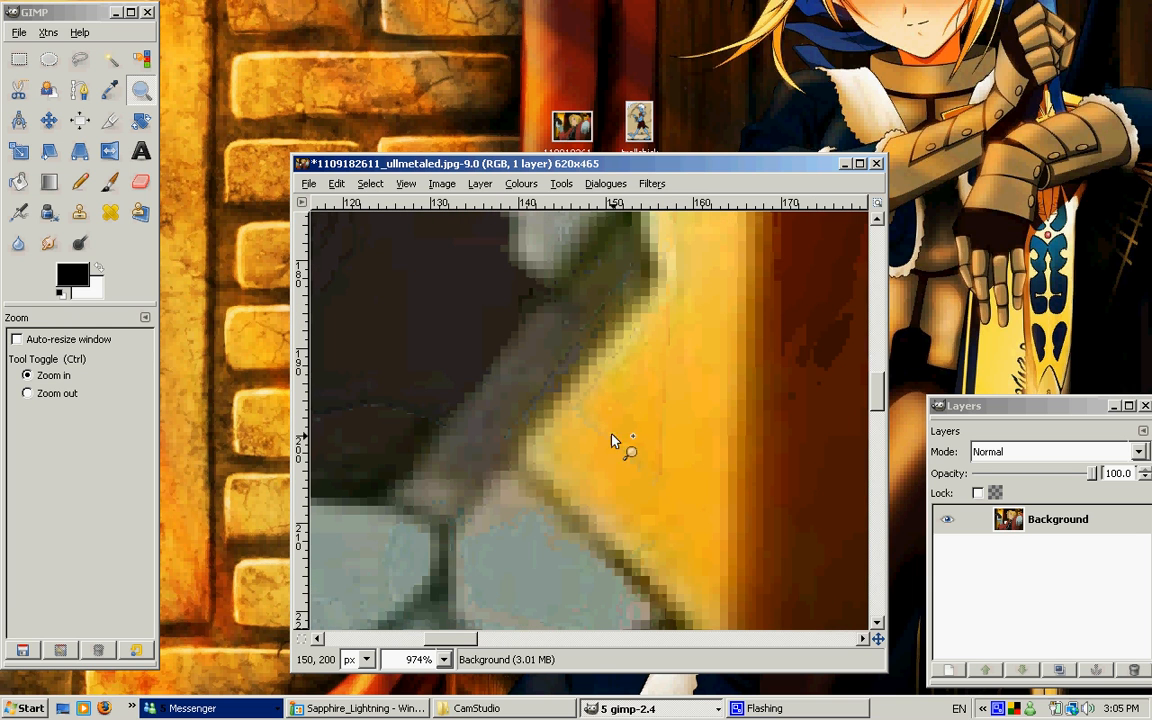
scroll(563, 394, "down", 2)
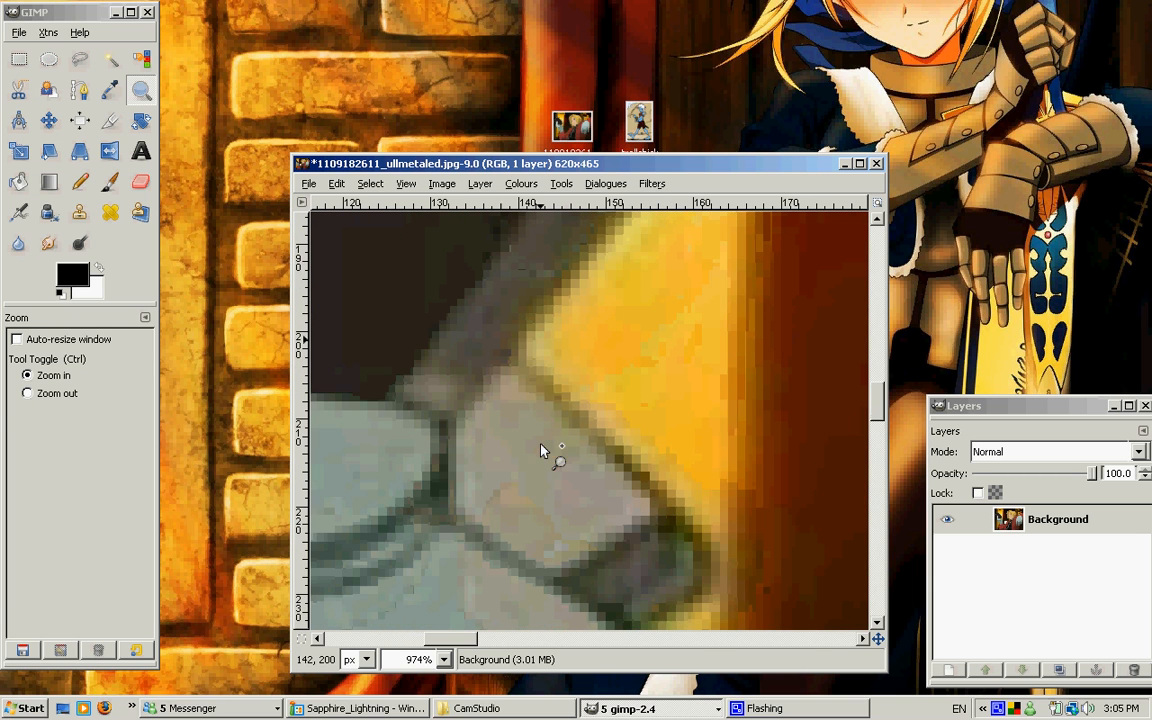
scroll(668, 517, "up", 3)
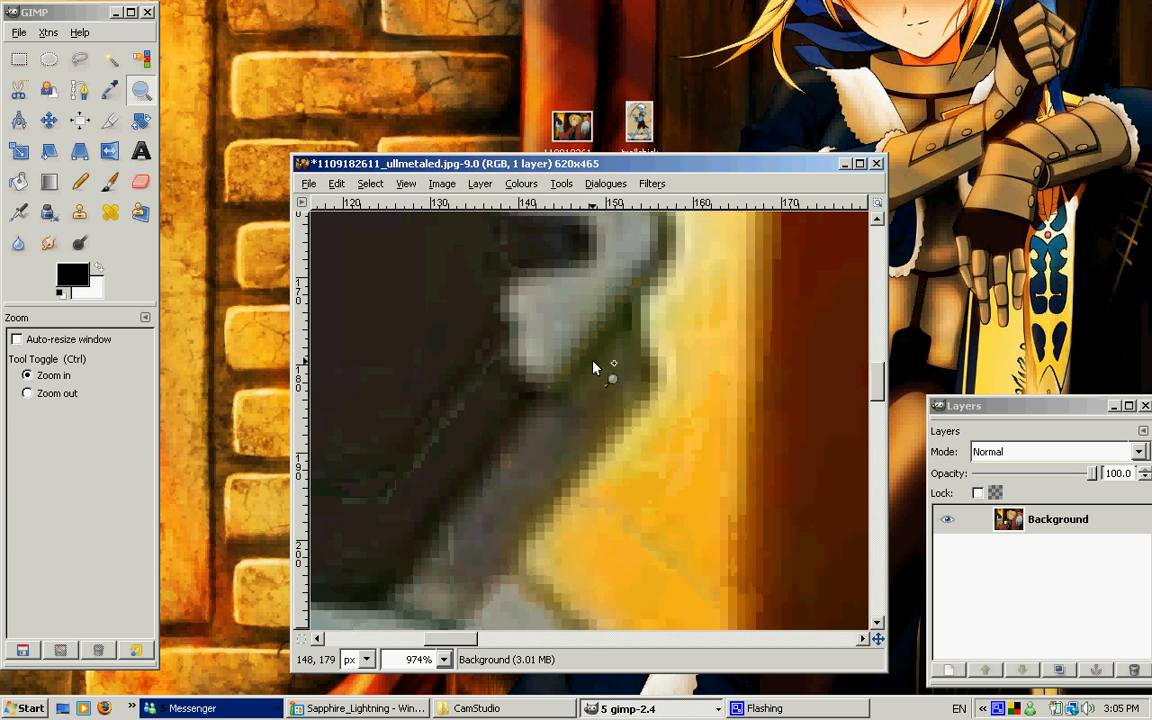
scroll(640, 325, "up", 1)
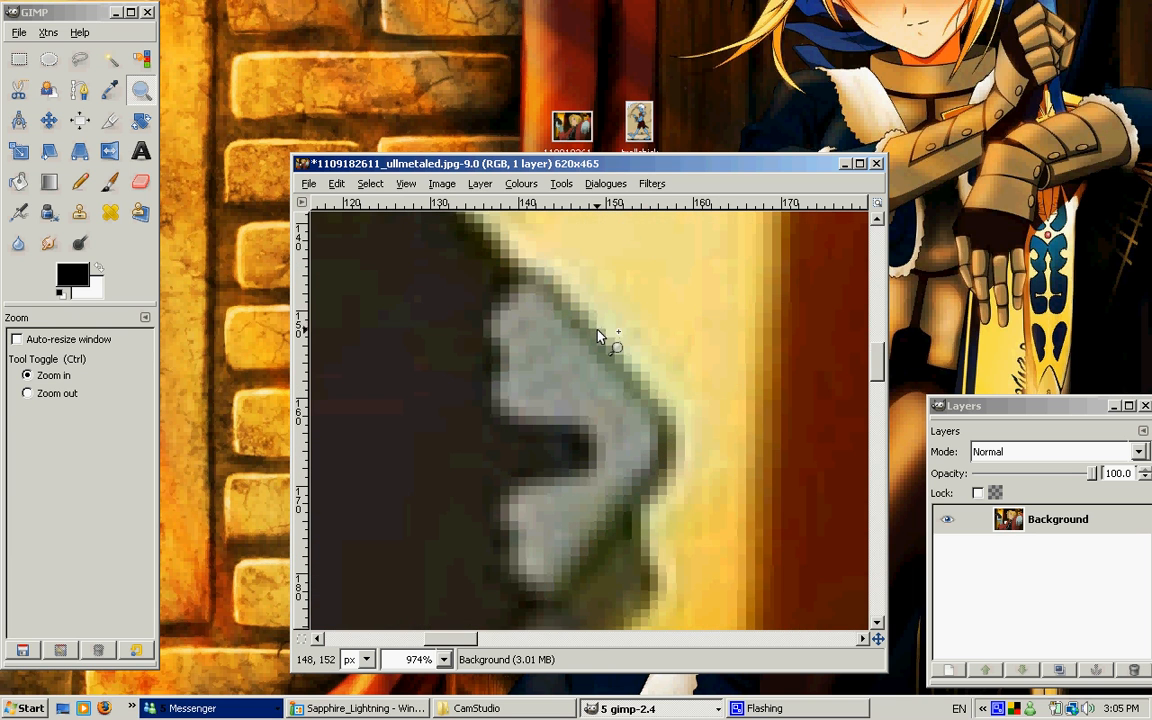
scroll(615, 336, "down", 1)
scroll(625, 348, "down", 5)
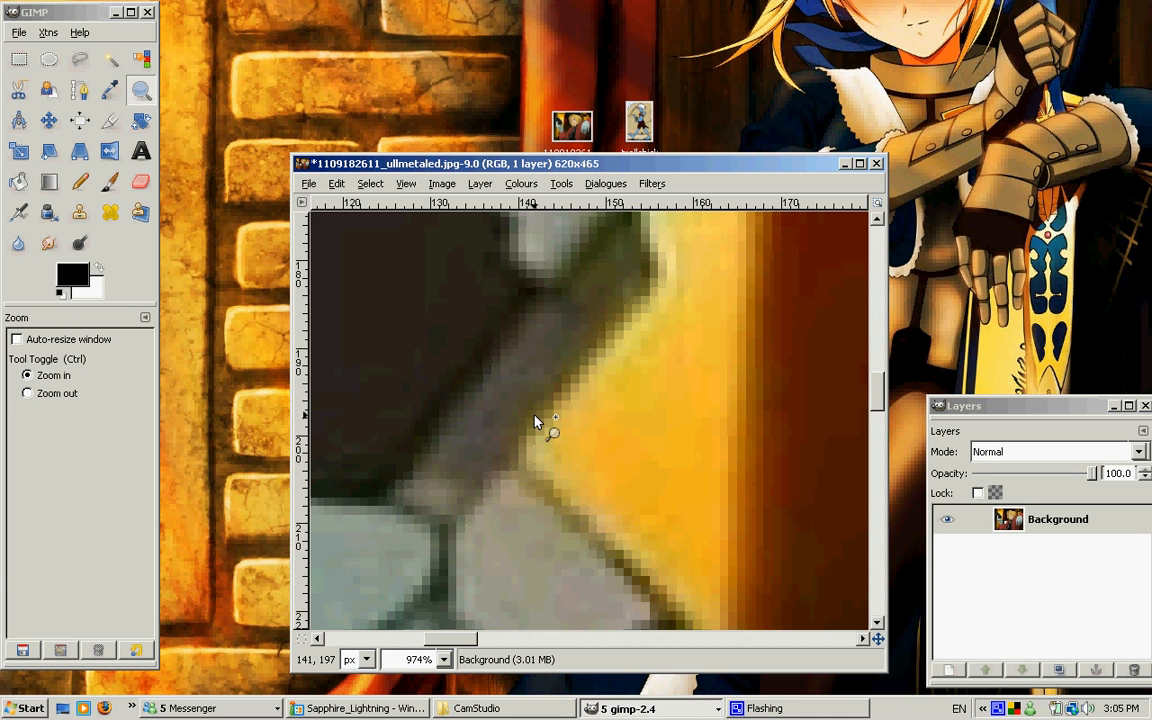
scroll(536, 421, "down", 2)
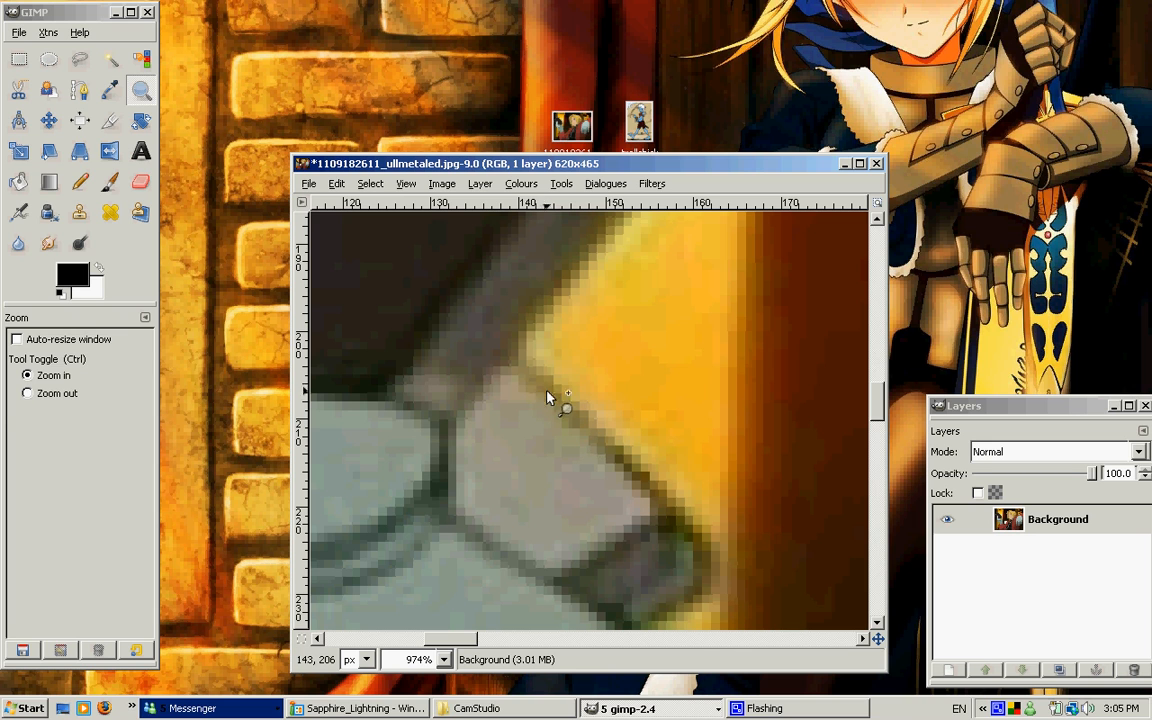
Trace a new path from the gloved fingertip along the finger's edge to the inner corner and up the book's lower edge
left_click(80, 90)
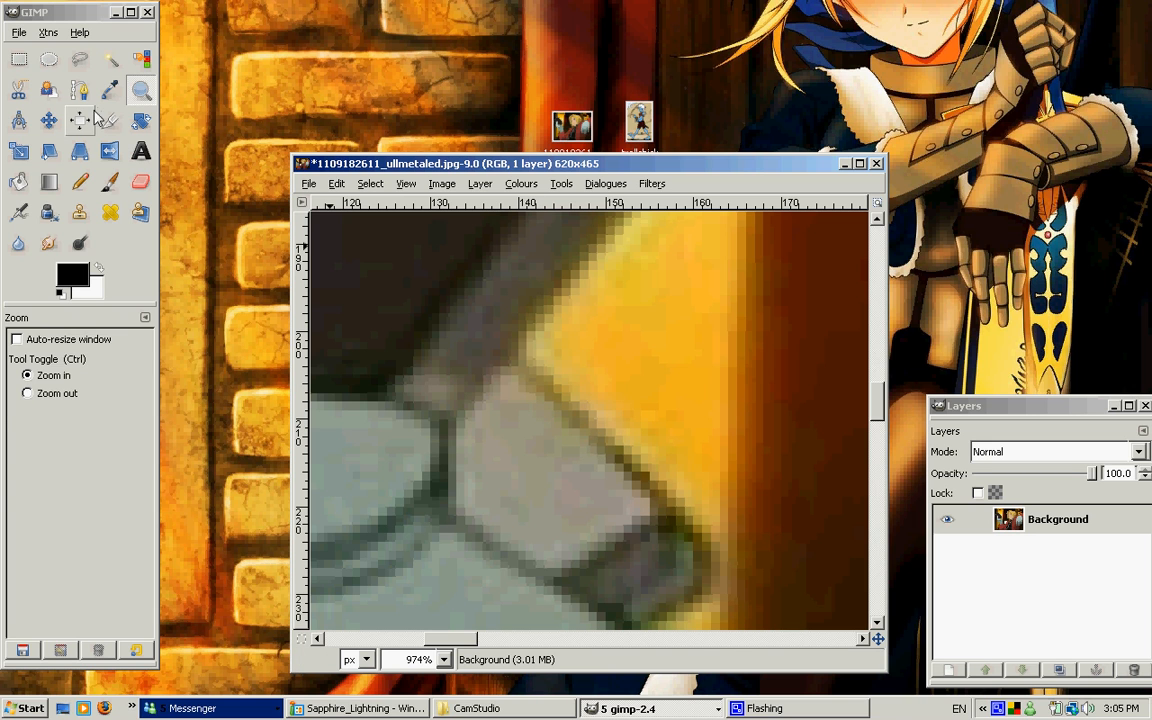
left_click(708, 548)
left_click(662, 492)
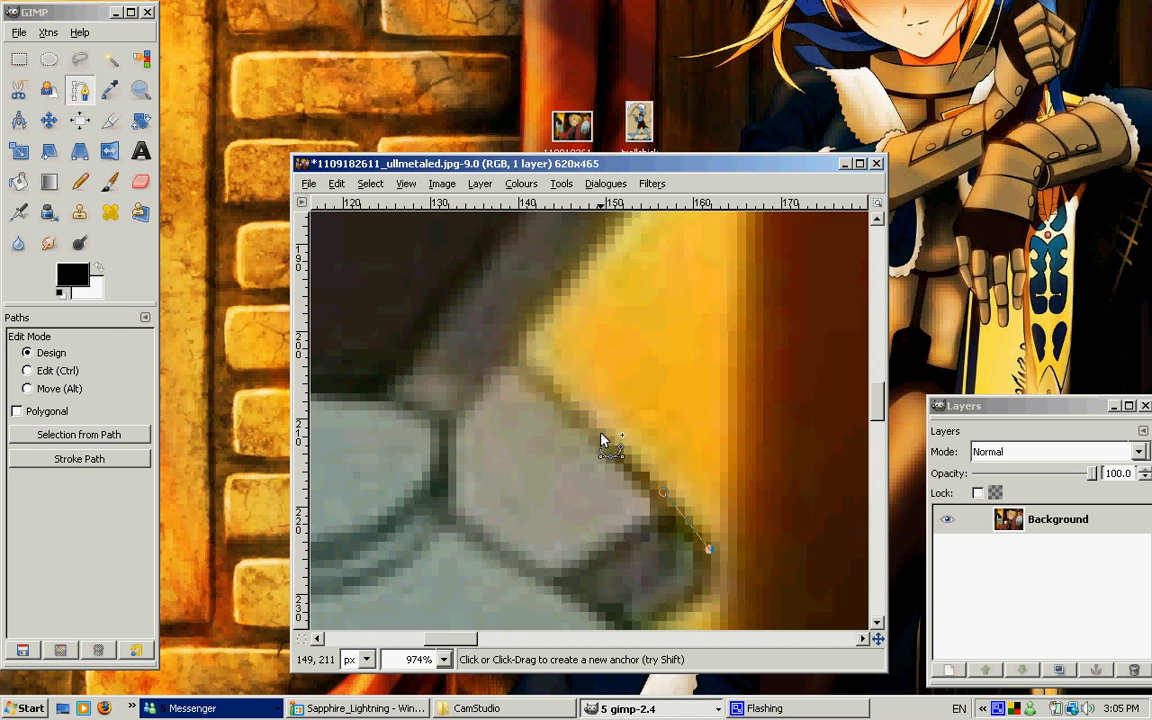
left_click(600, 434)
left_click(545, 382)
left_click(512, 355)
left_click(541, 310)
scroll(559, 323, "up", 2)
left_click(600, 352)
left_click(681, 265)
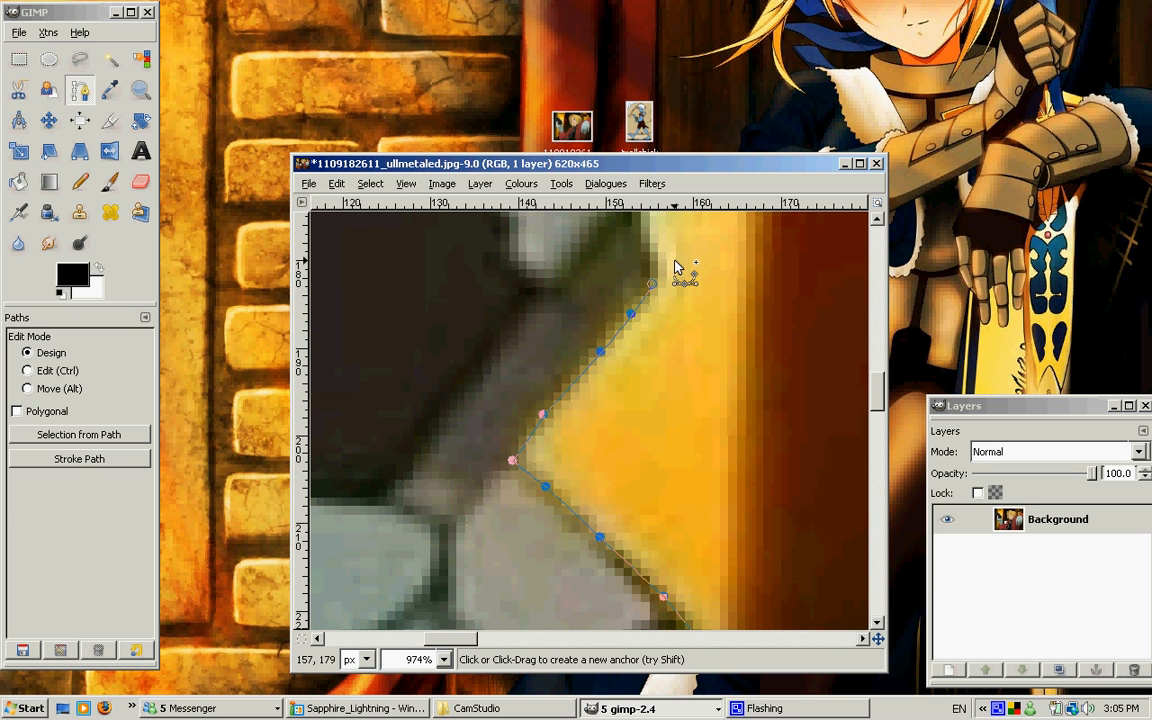
Bring the path back down through the dark red background with three widely spaced anchors, ending level with the fingertip
scroll(818, 347, "down", 2)
left_click(808, 341)
left_click(793, 461)
left_click(773, 540)
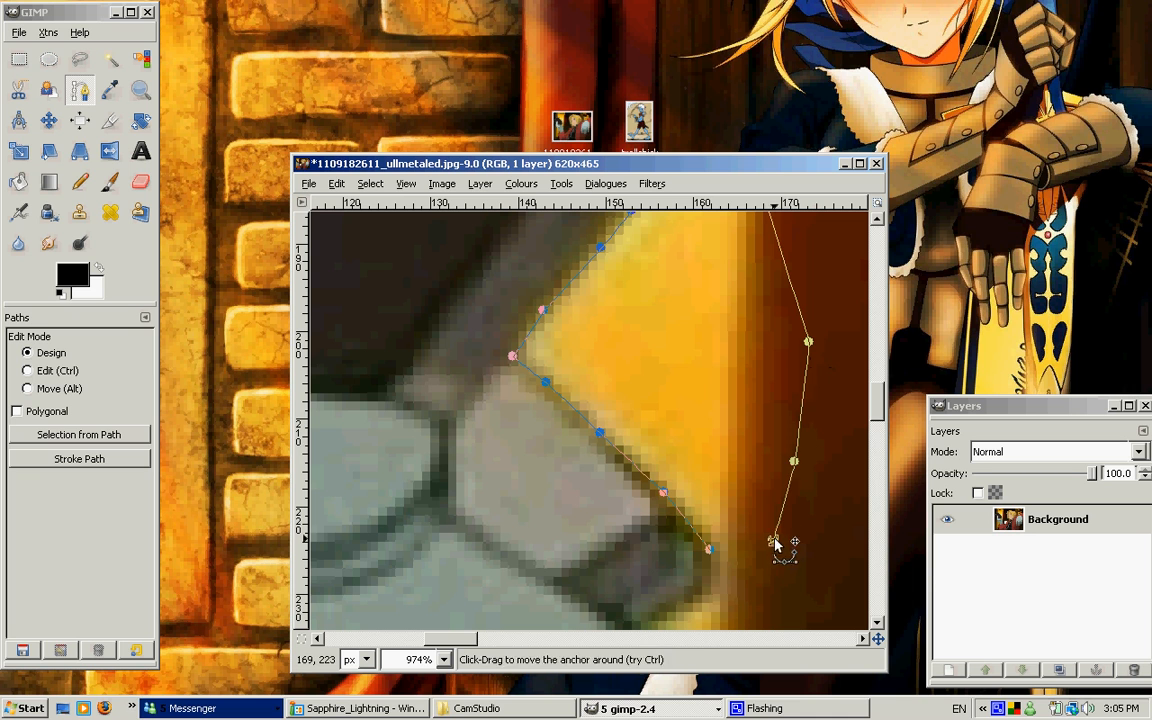
Convert the path to a selection, clear the yellow background inside it, and remove the selection
left_click(79, 434)
key("Delete")
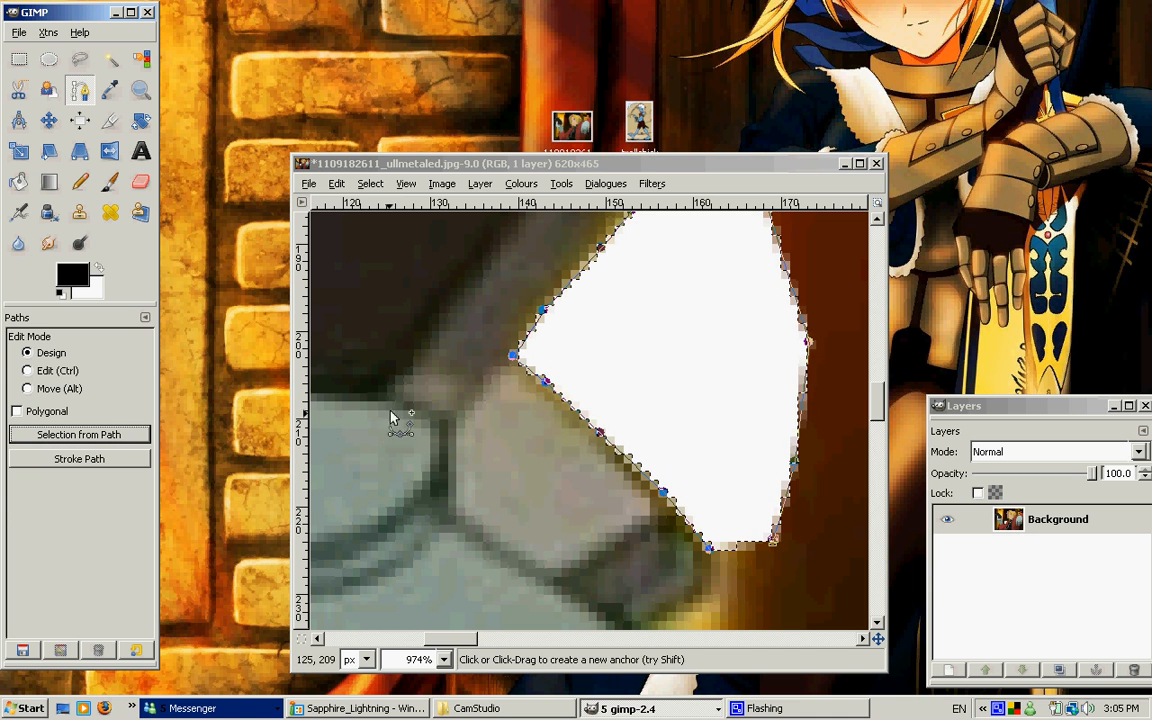
left_click(19, 59)
left_click(518, 439)
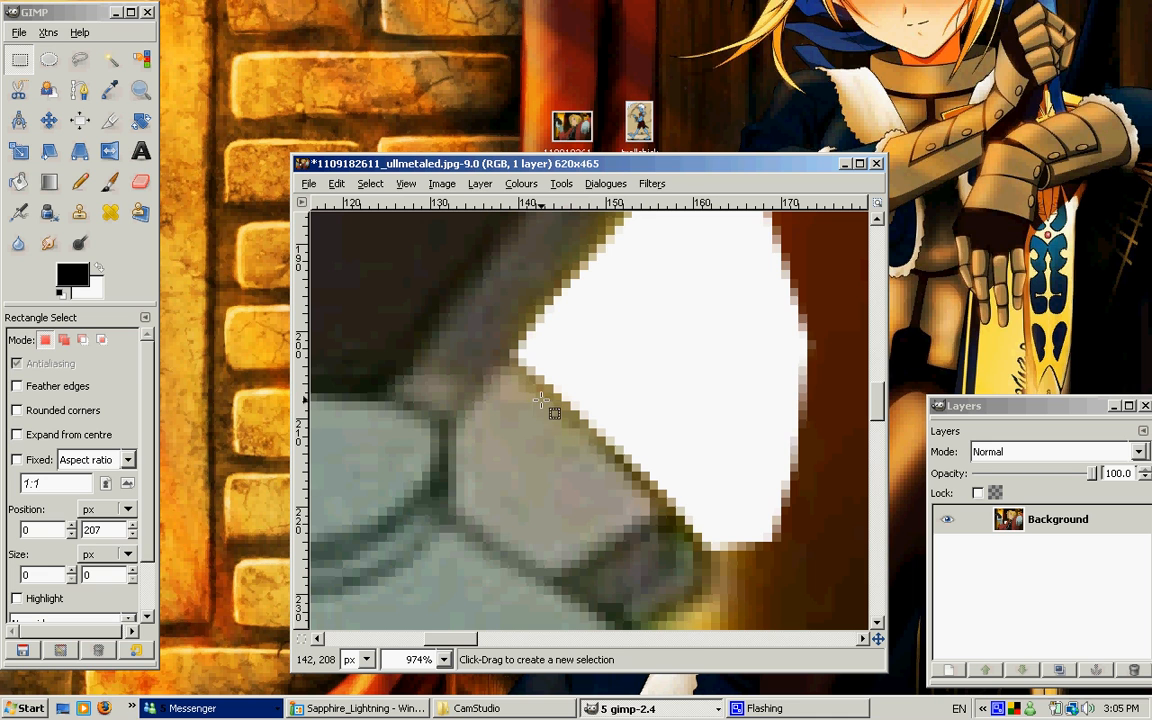
Inspect the cleared area's edge along the book and the gloved finger for leftover background pixels
scroll(506, 356, "up", 2)
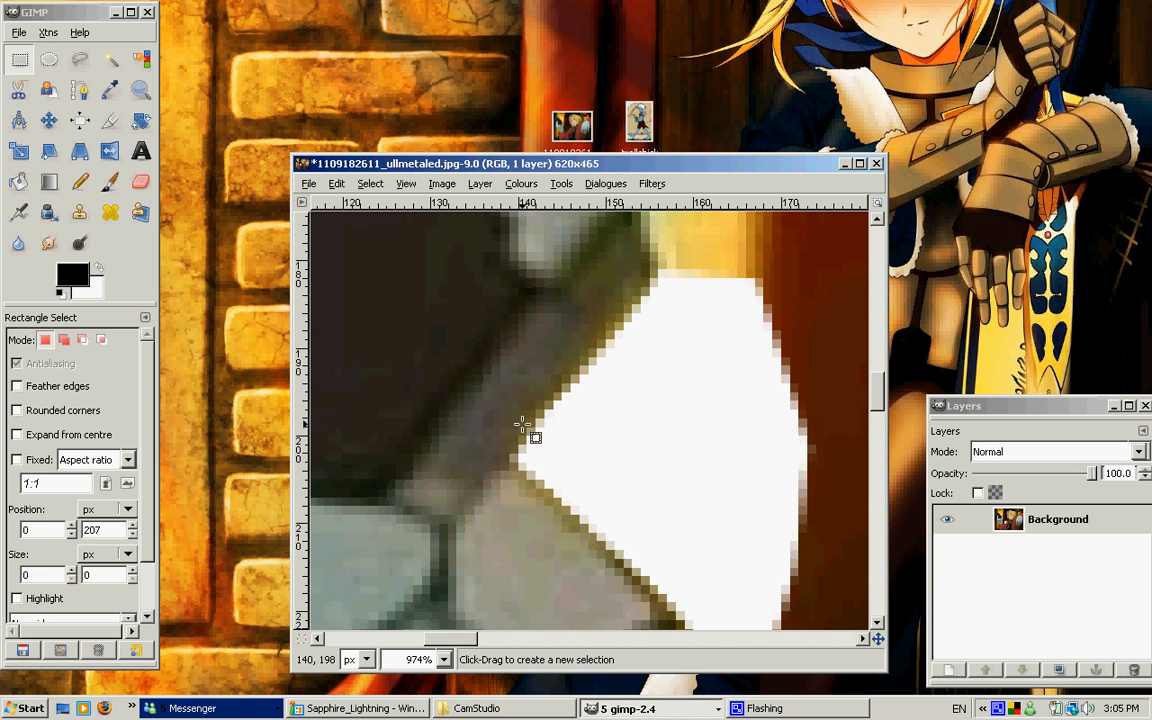
scroll(522, 425, "down", 2)
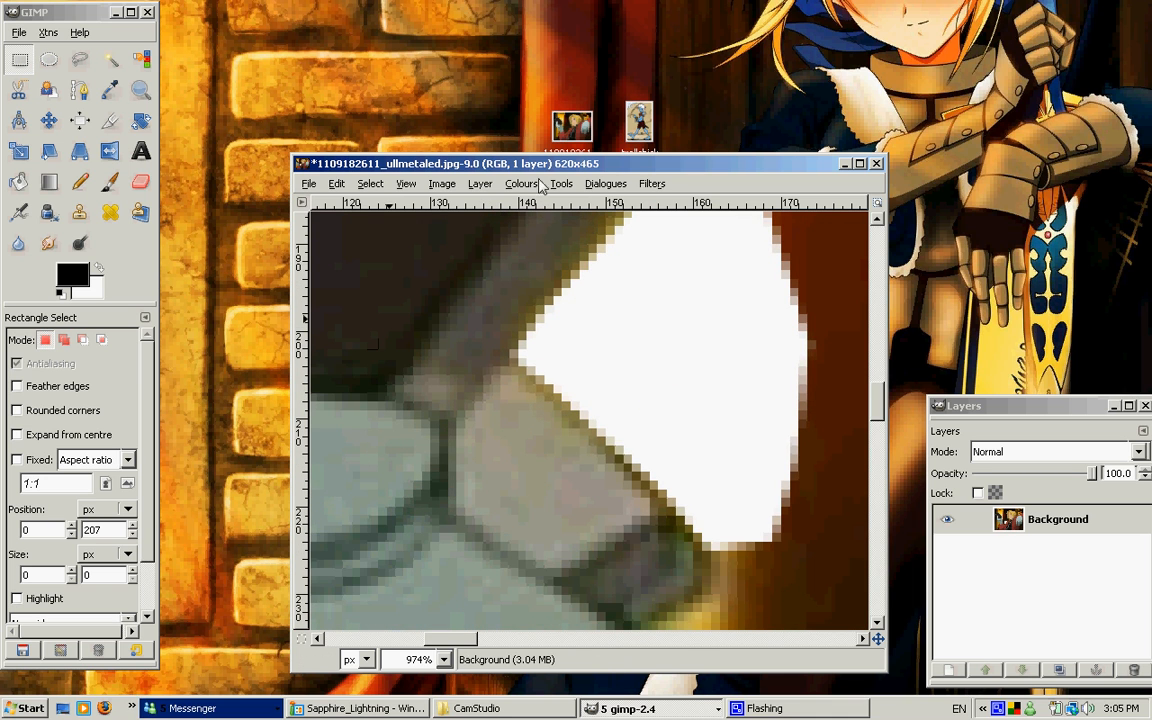
scroll(558, 321, "up", 2)
scroll(549, 352, "down", 2)
scroll(549, 352, "up", 2)
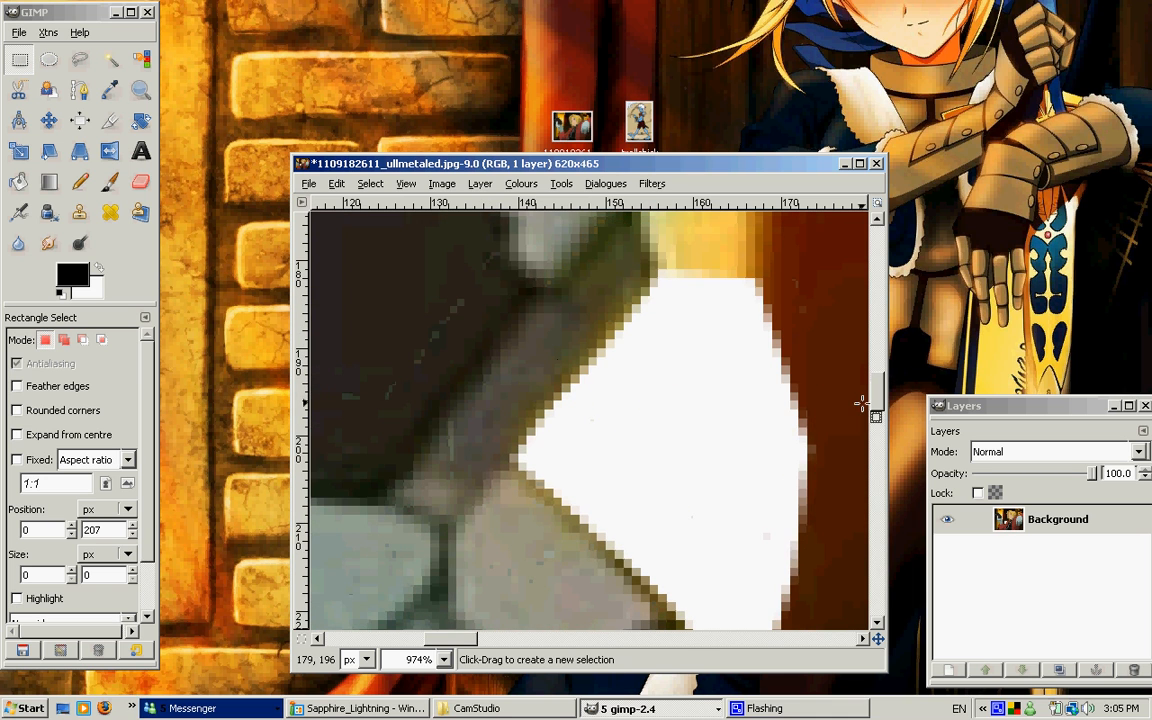
scroll(876, 405, "down", 1)
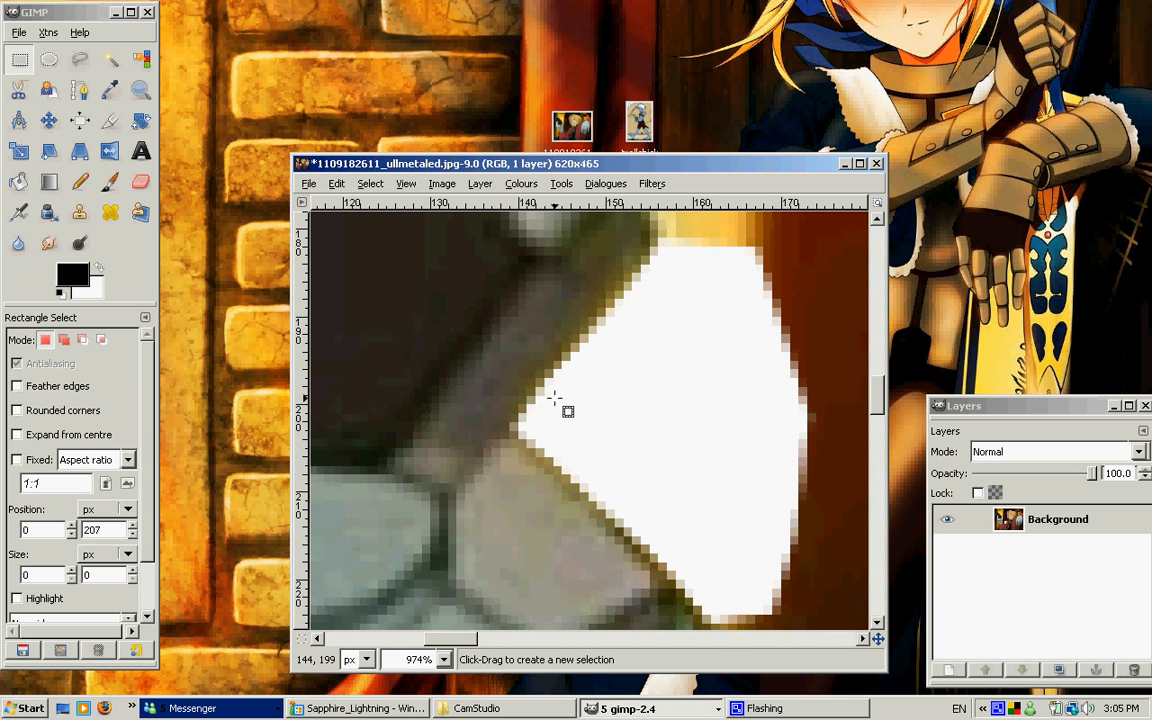
scroll(556, 450, "down", 2)
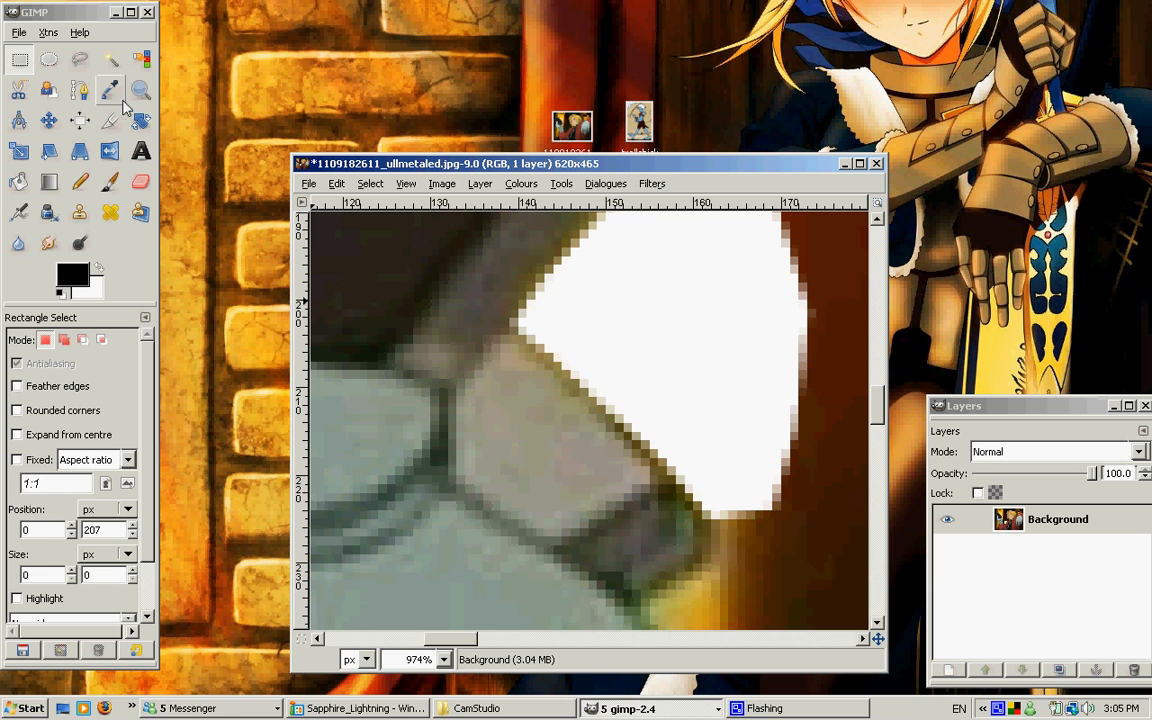
Set up the Paintbrush with foreground colour 999780 sampled from the gloved finger and a brush scale of 0.10
left_click(110, 182)
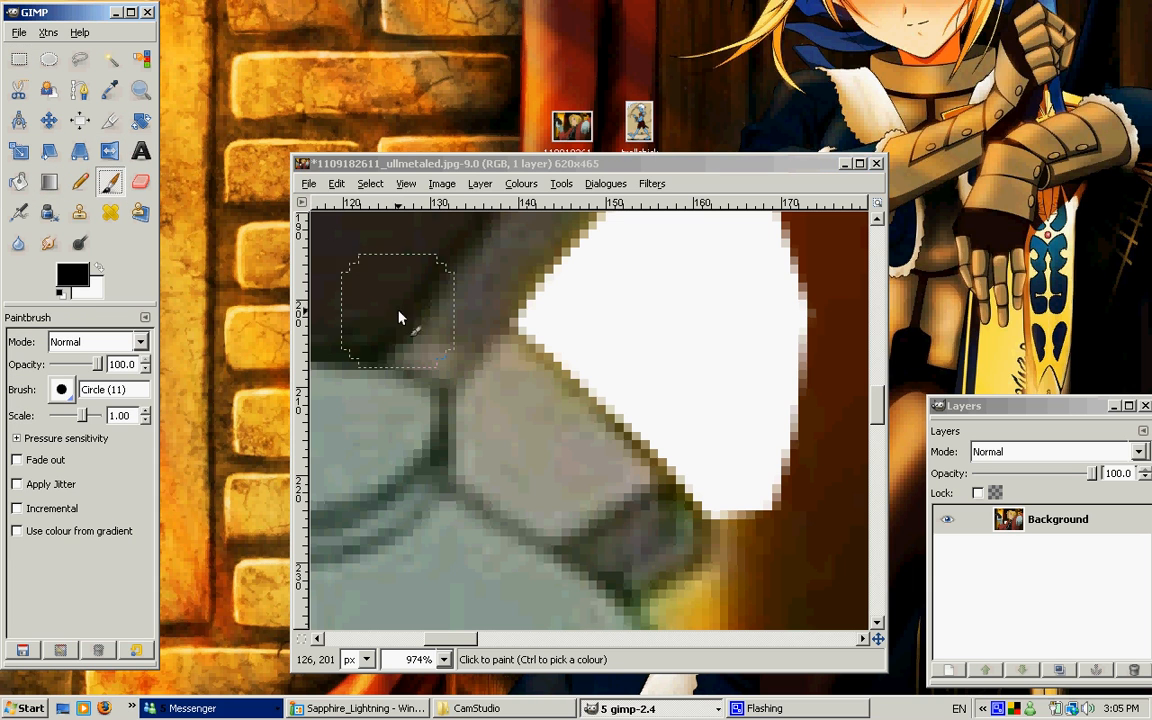
left_click(72, 275)
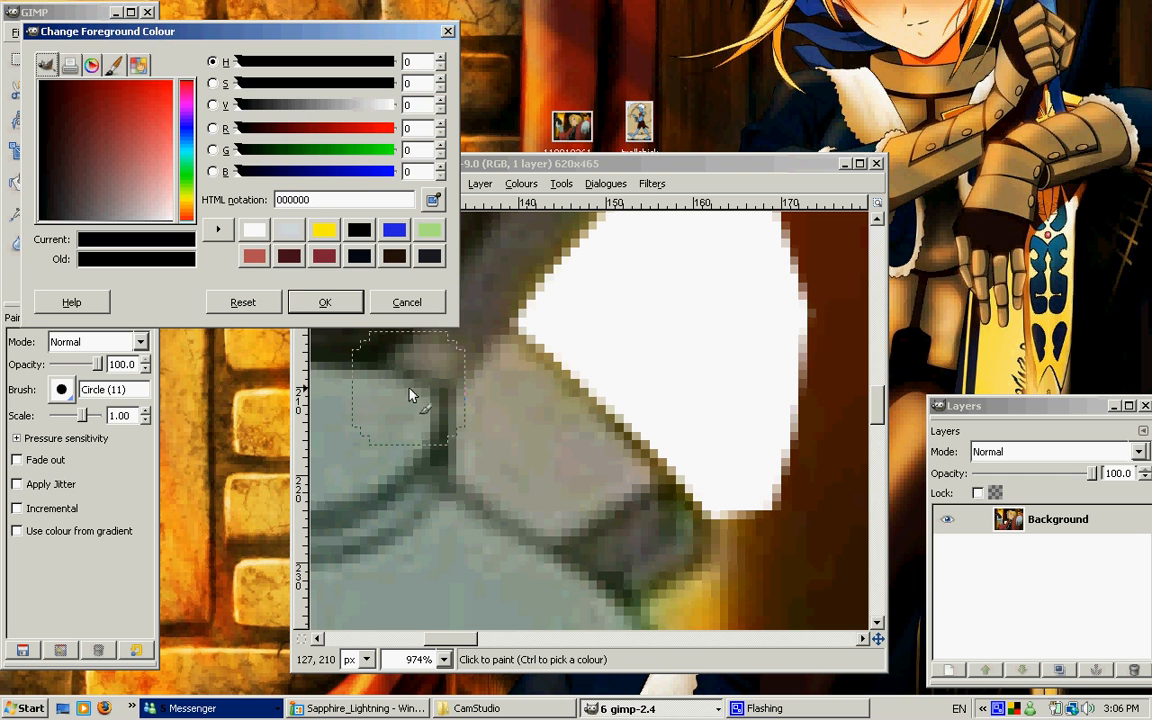
left_click(519, 383)
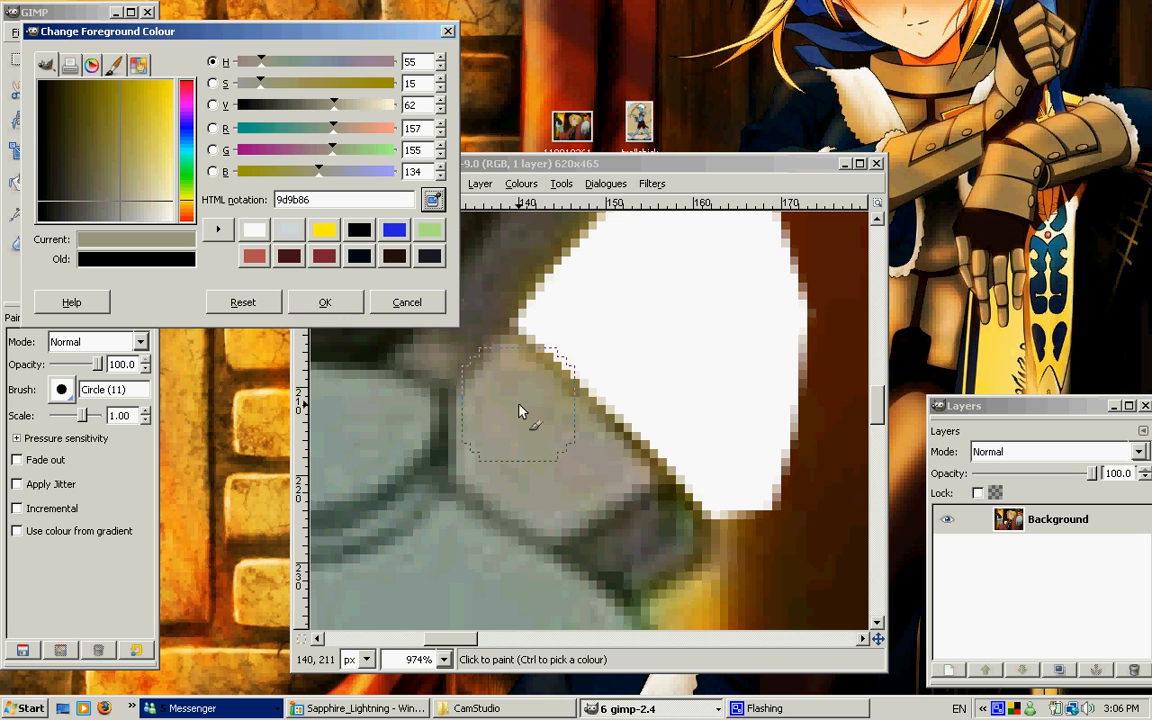
left_click(438, 201)
left_click(528, 414)
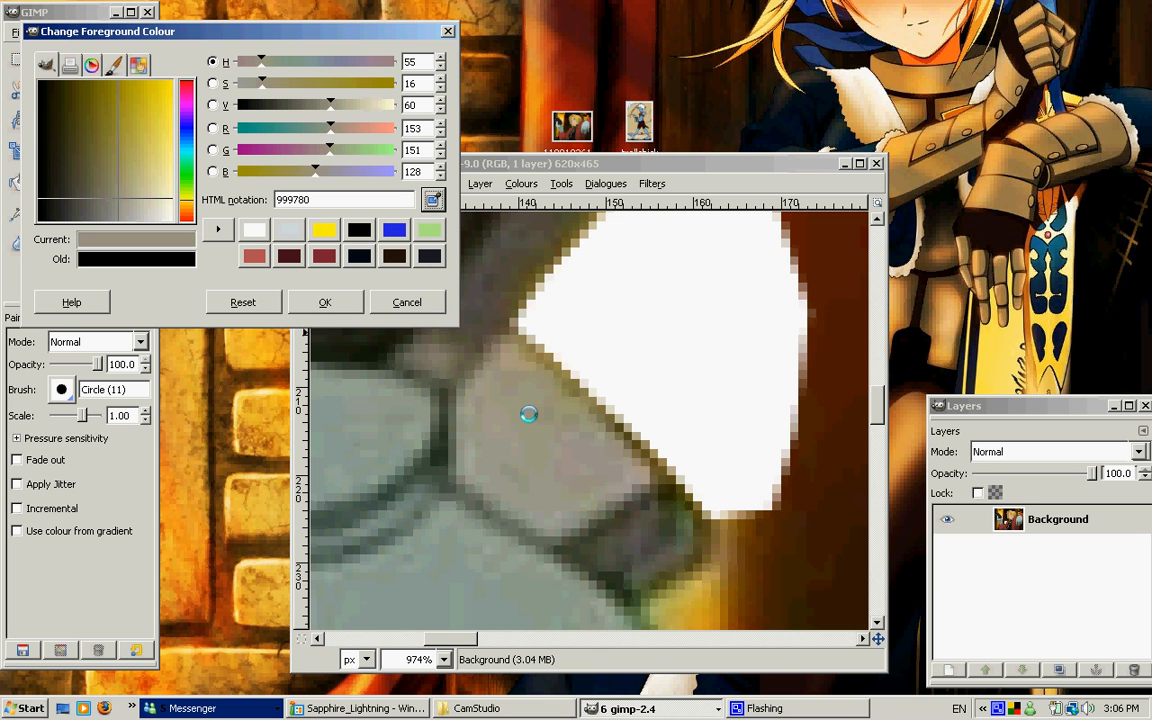
left_click(330, 308)
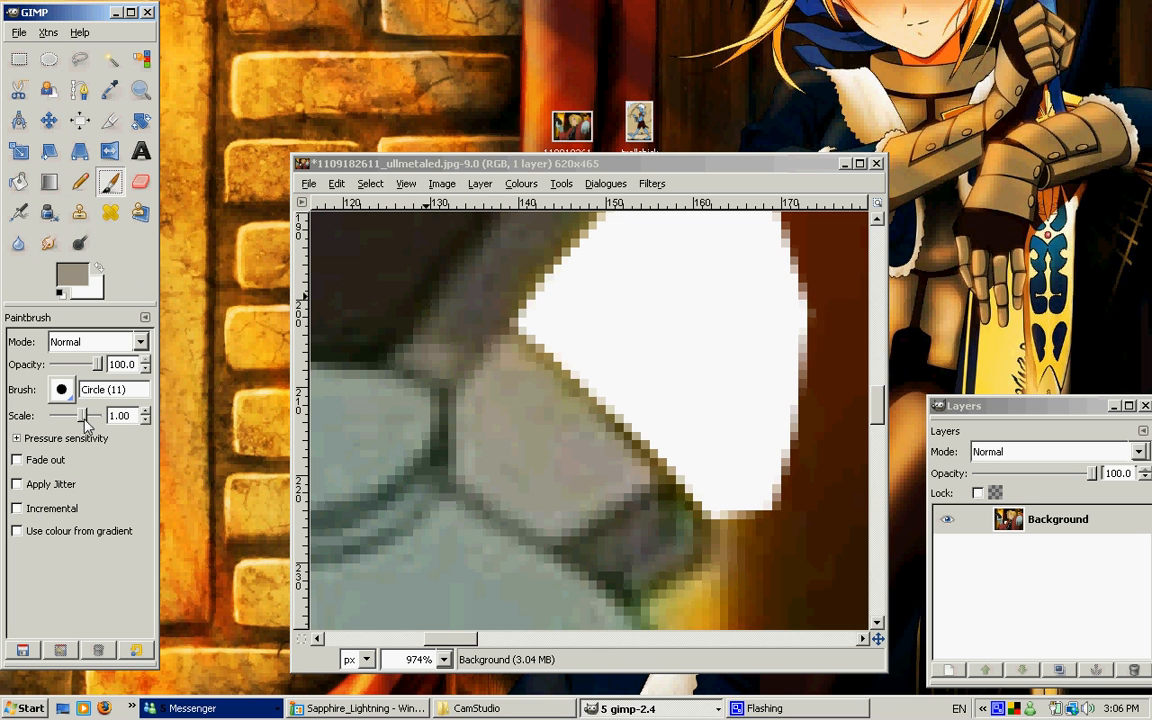
left_click_drag(85, 419, 74, 419)
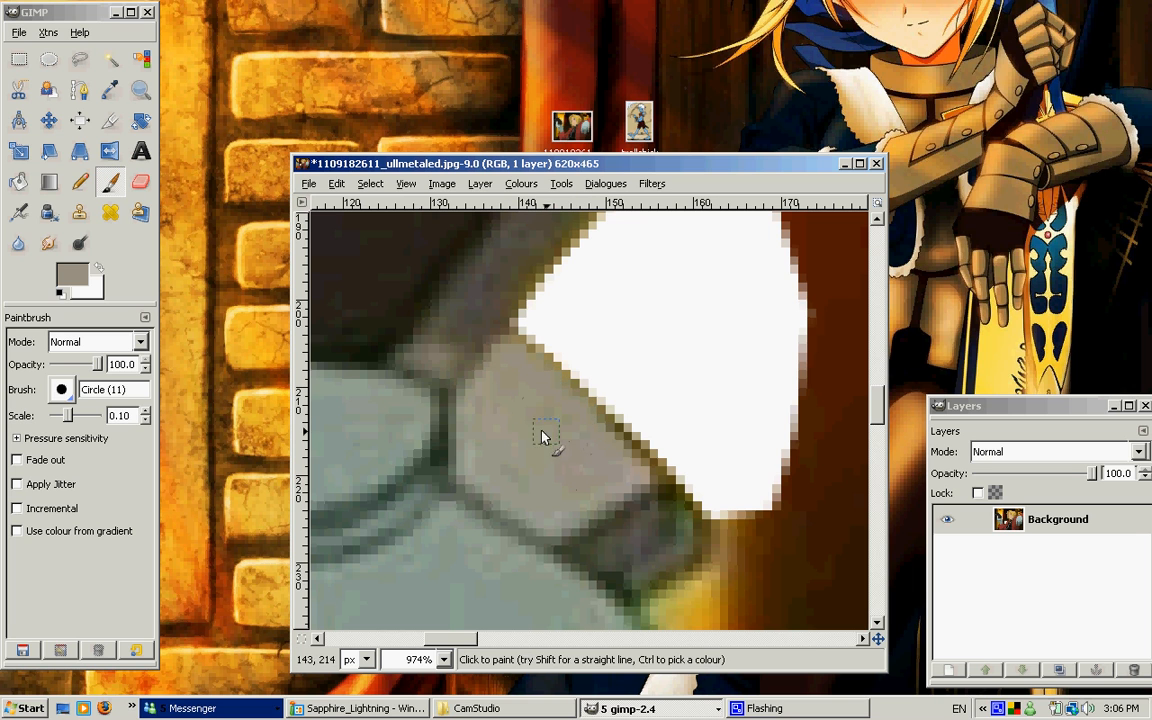
Change the foreground colour to the lighter tan b6ad88 and dab it on the finger's edge near the inner corner
left_click(98, 278)
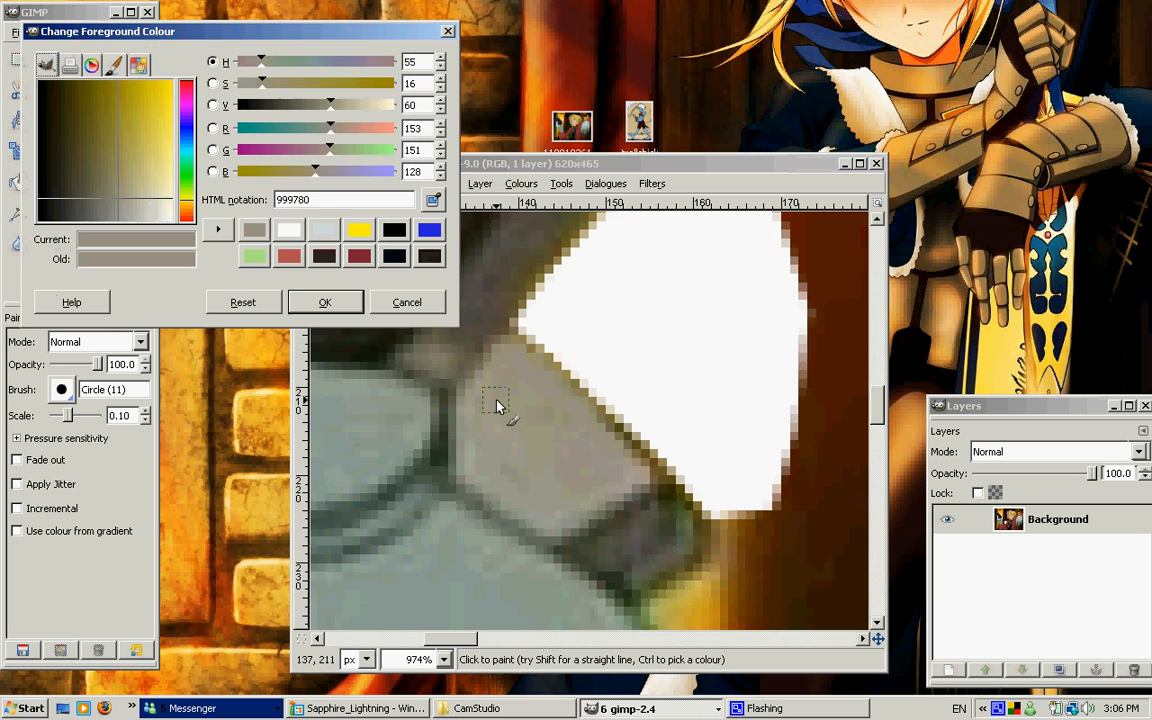
left_click(638, 424, "ctrl")
left_click(325, 302)
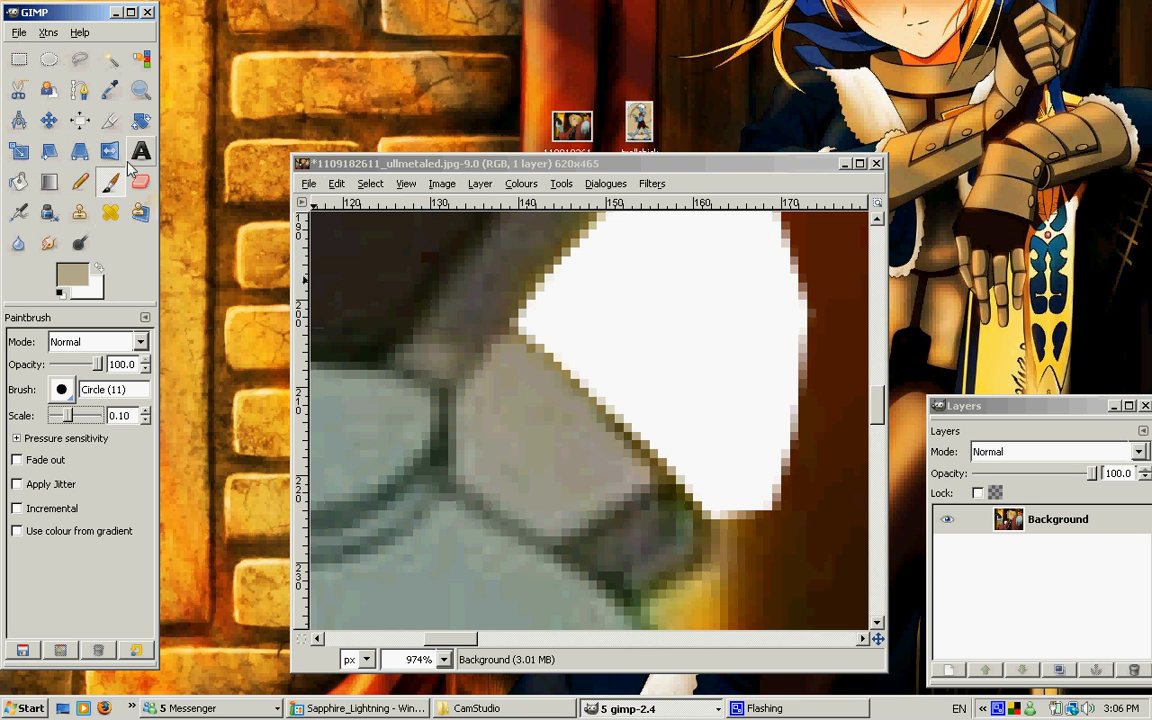
left_click(530, 345)
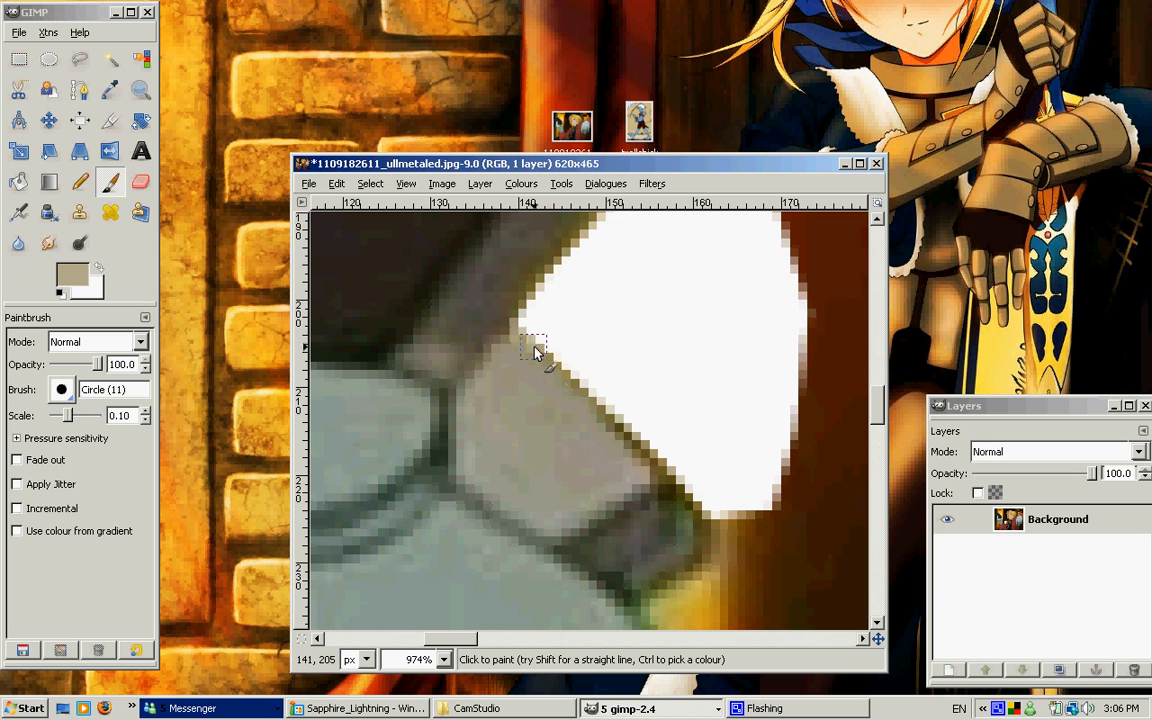
Sample the dark olive outline between the finger and the cleared area as the new foreground colour
left_click(75, 272)
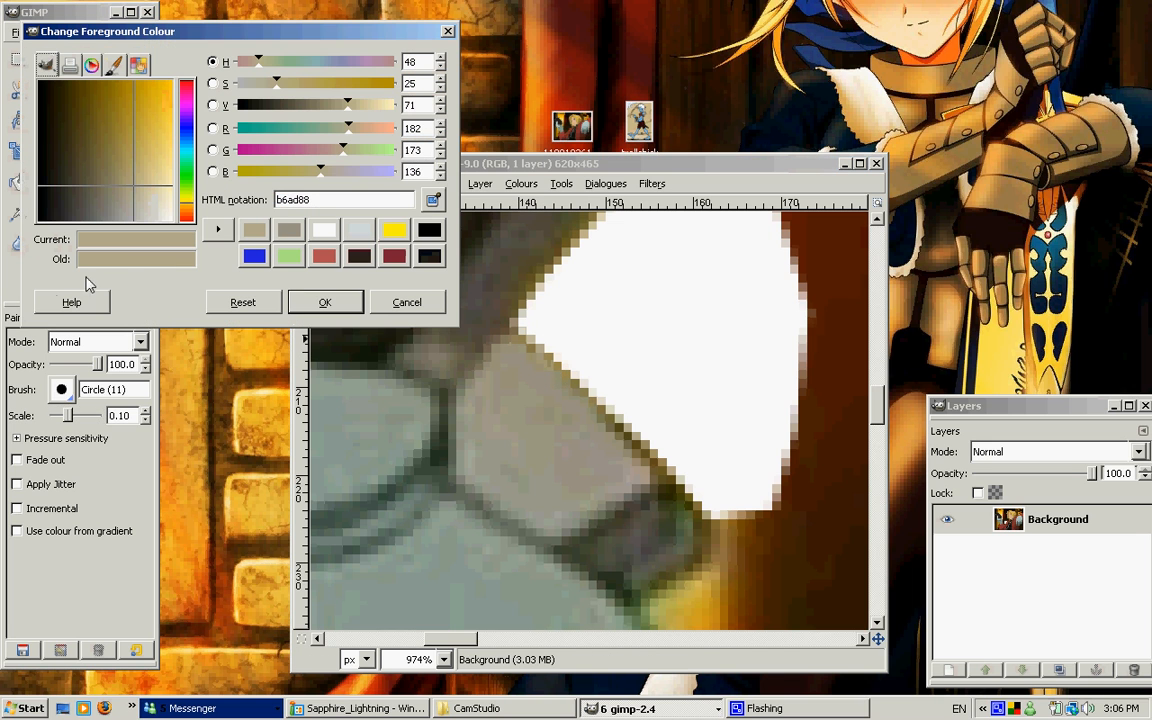
left_click(433, 199)
left_click(398, 174)
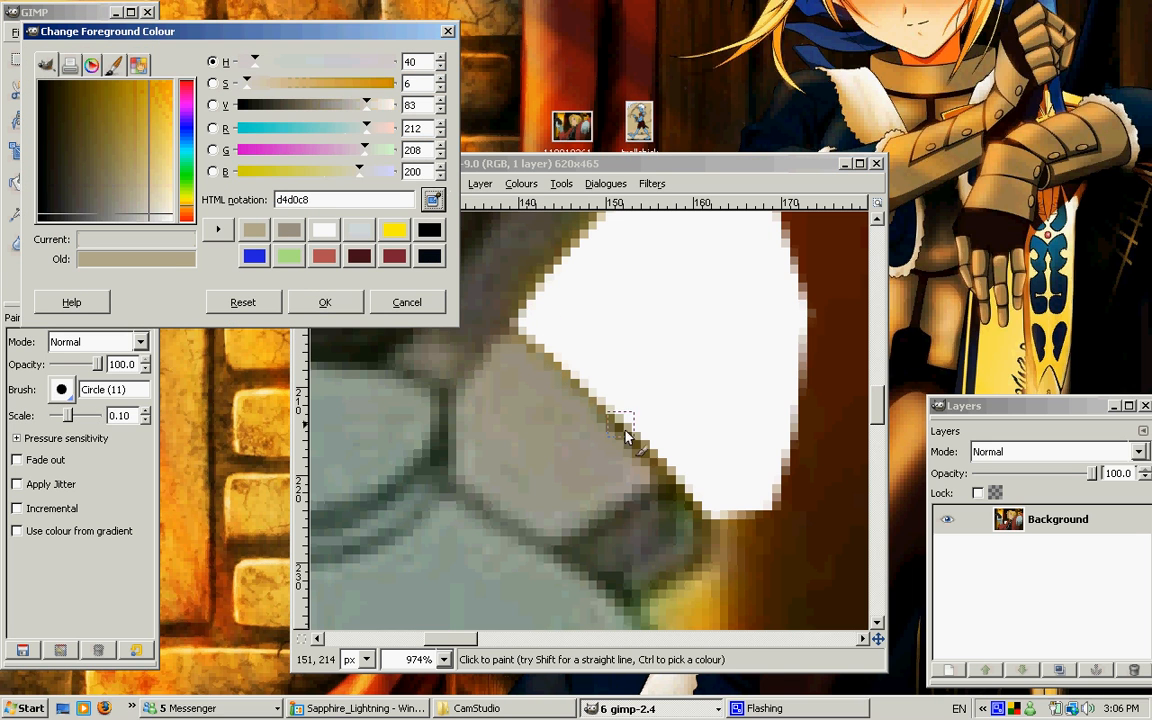
left_click(435, 203)
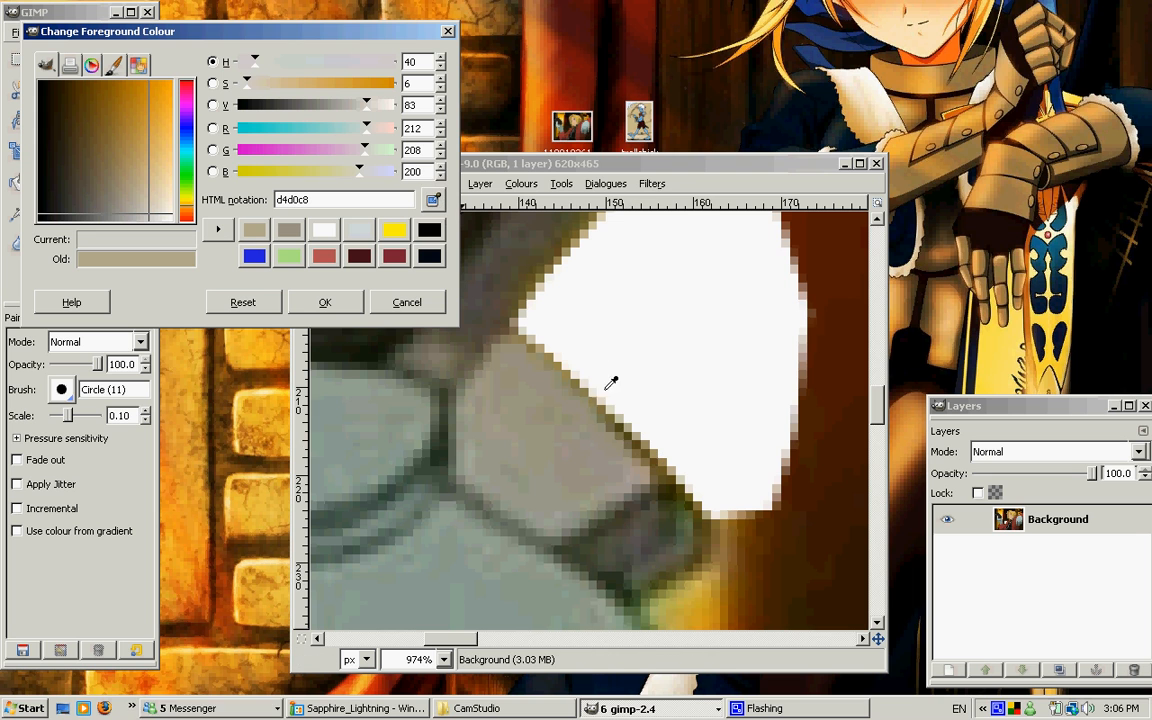
left_click(638, 441)
left_click(325, 302)
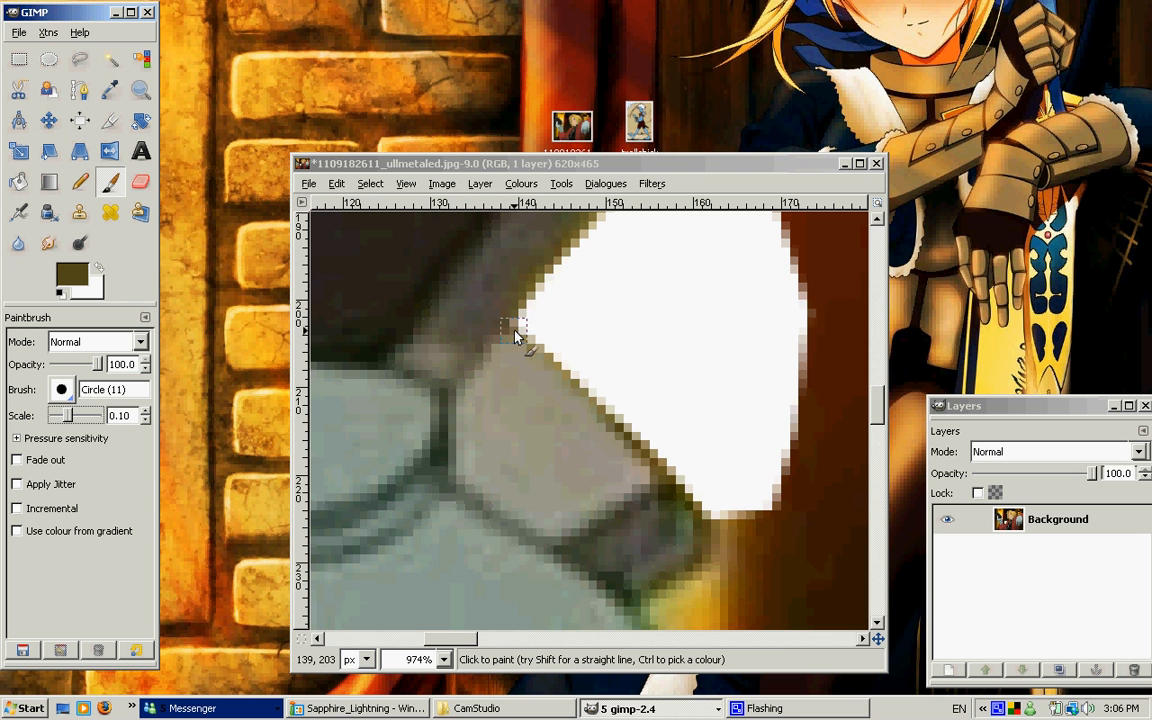
Paint the dark olive outline along the finger's edge bordering the cleared white area and return the view to 100%
left_click_drag(515, 336, 545, 360)
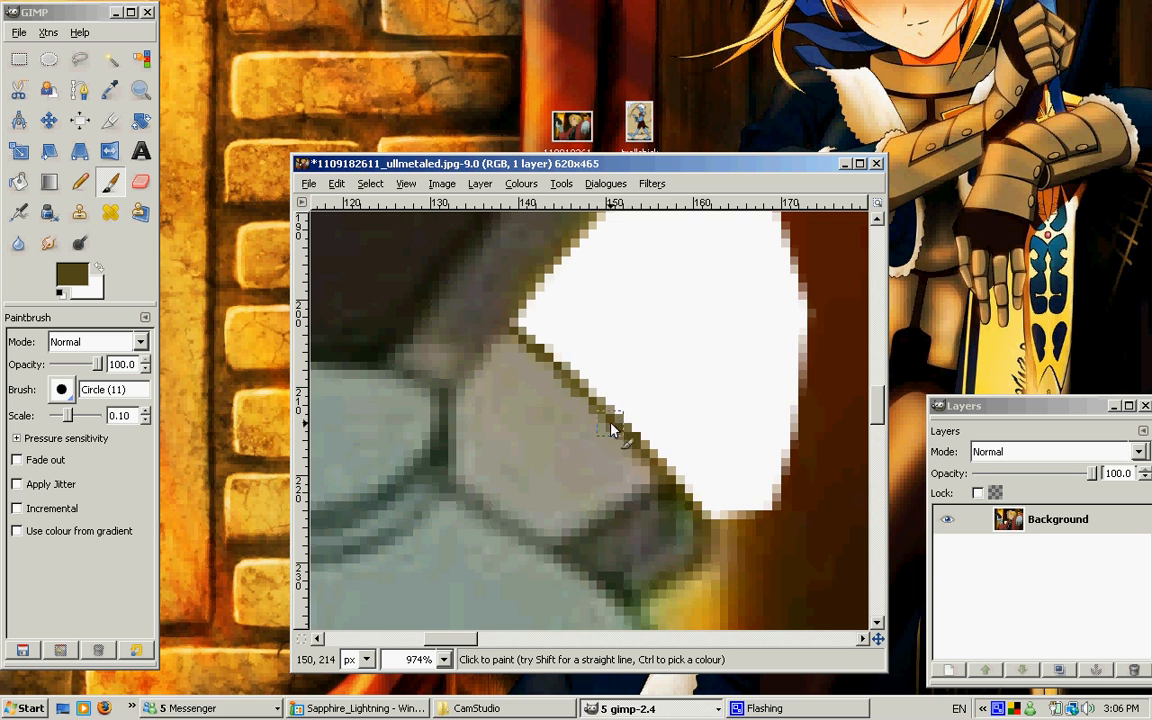
key("1")
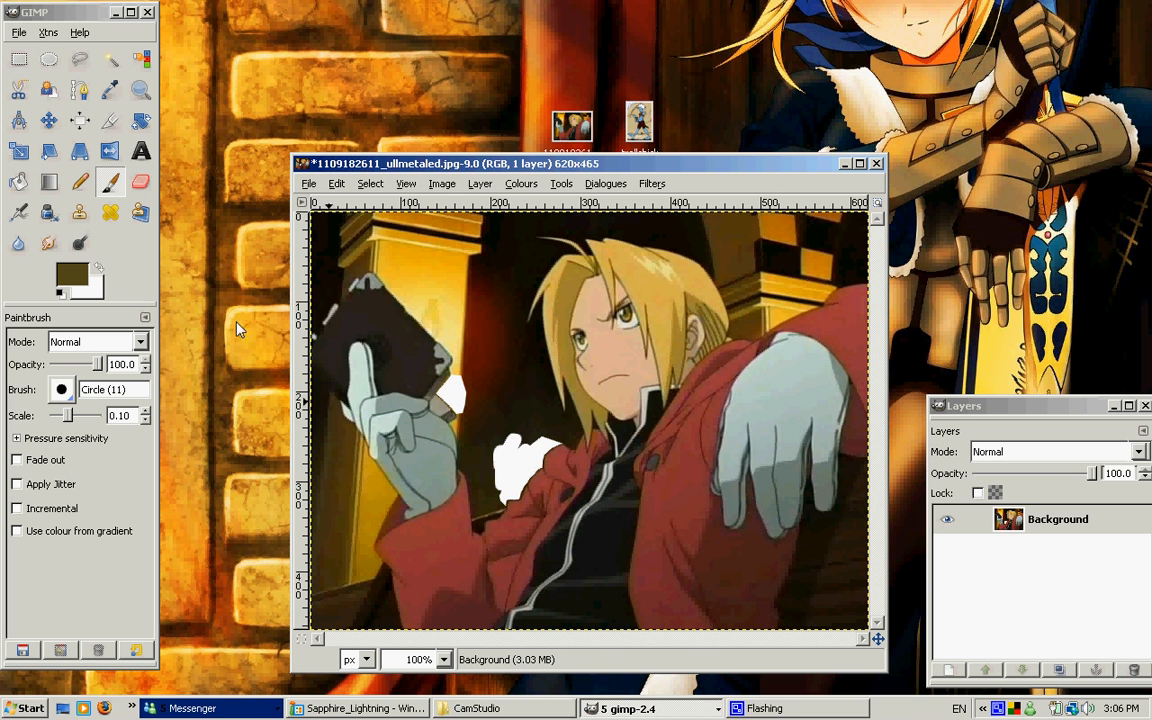
Trace a five-anchor path around a patch of dark background between the yellow pillar and the character's blond hair
left_click(80, 90)
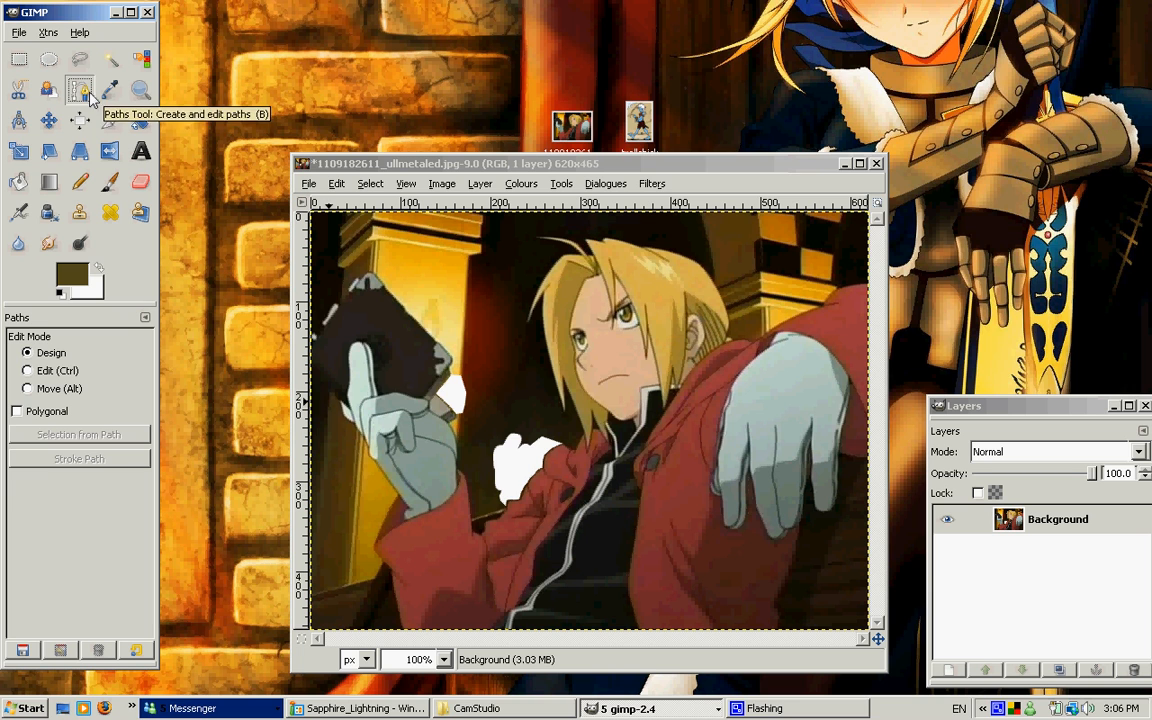
left_click(476, 261)
left_click(560, 251)
left_click(544, 312)
left_click(501, 312)
left_click(454, 271)
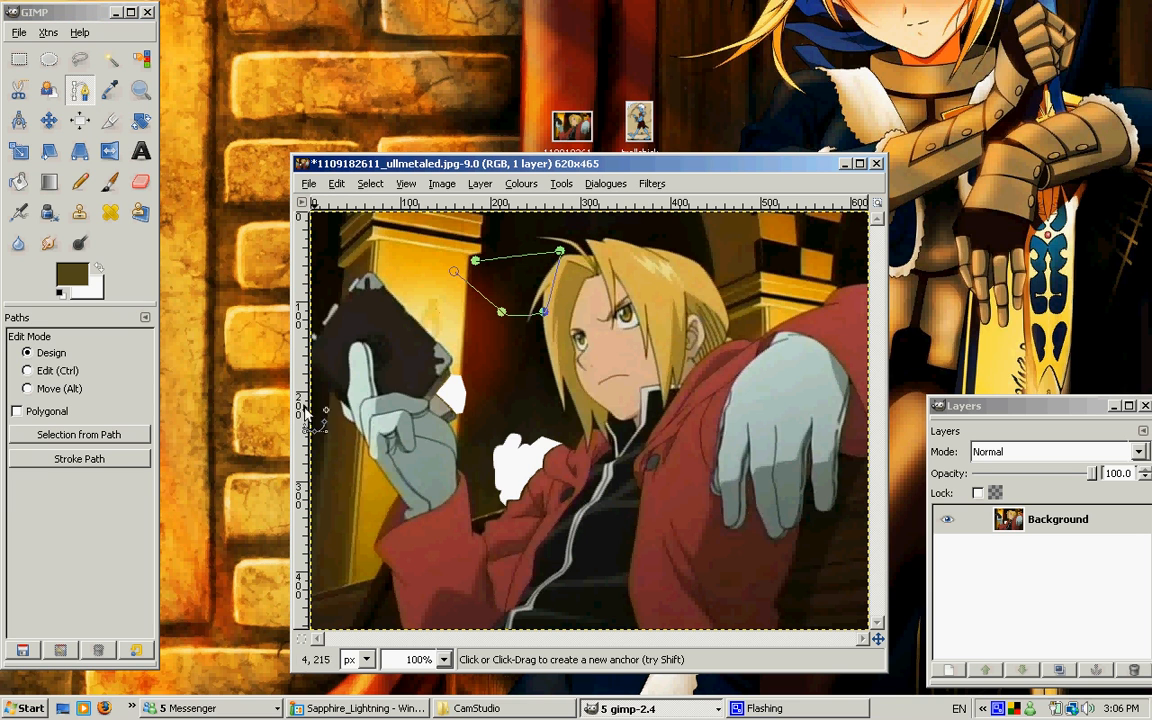
Convert the path beside the hair to a selection, fill it with the white background colour and drop the selection
left_click(97, 437)
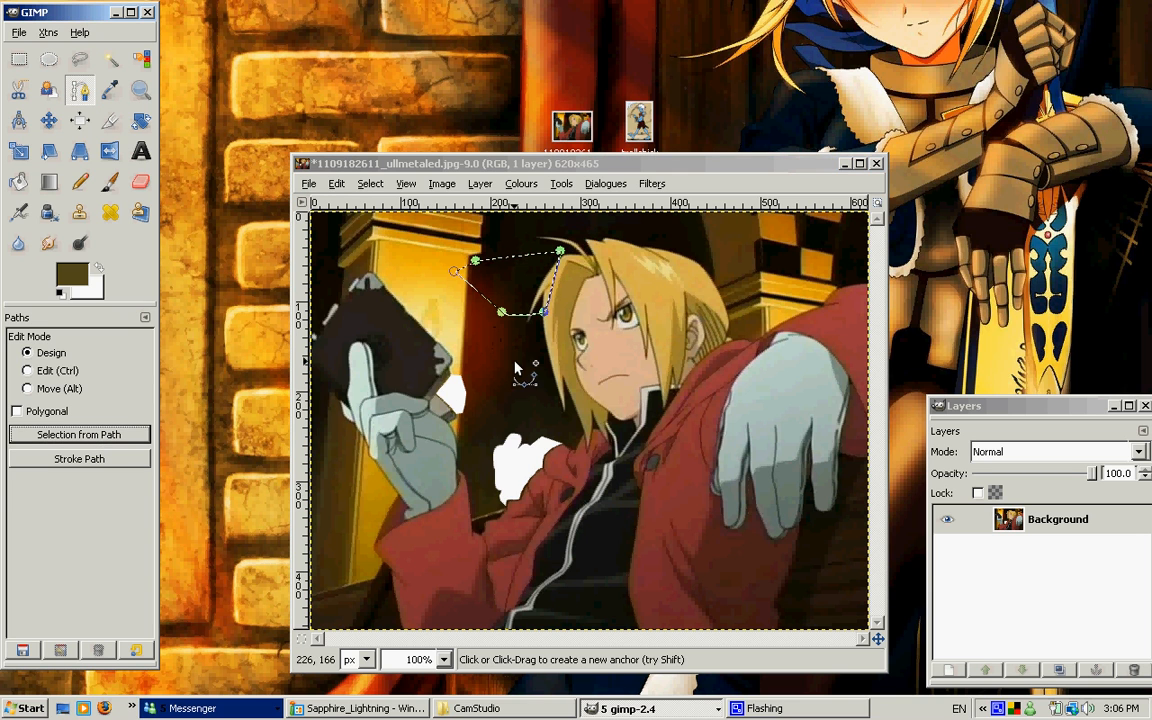
key("ctrl+period")
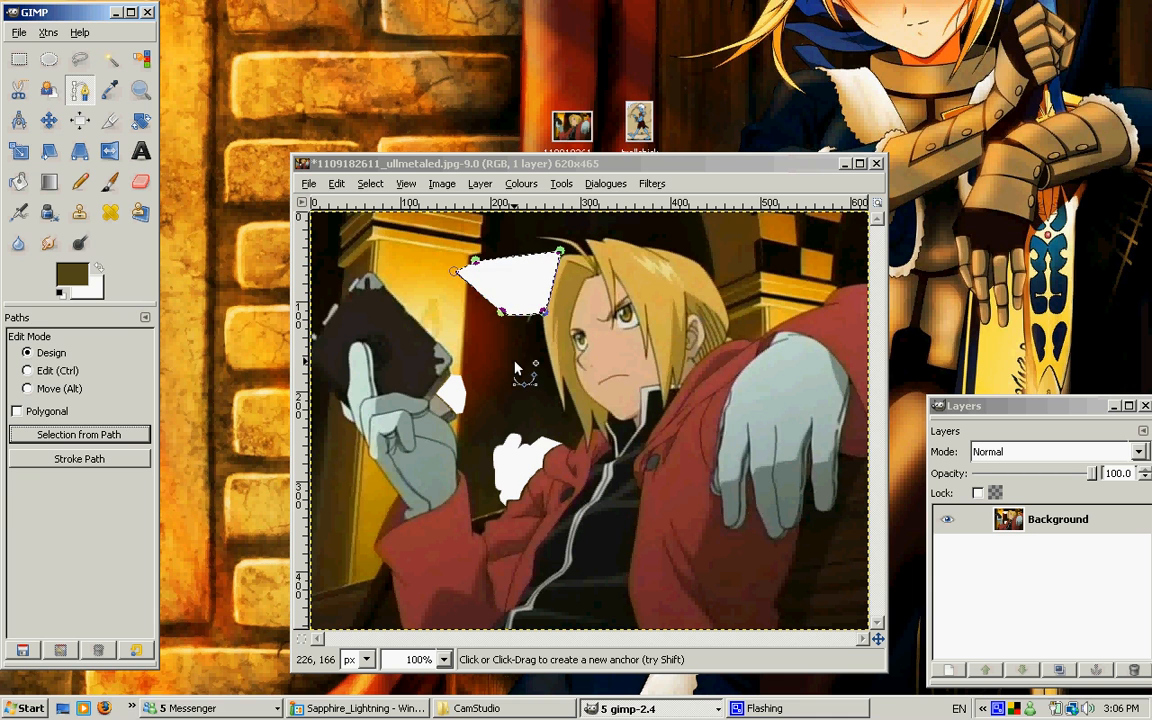
left_click(20, 58)
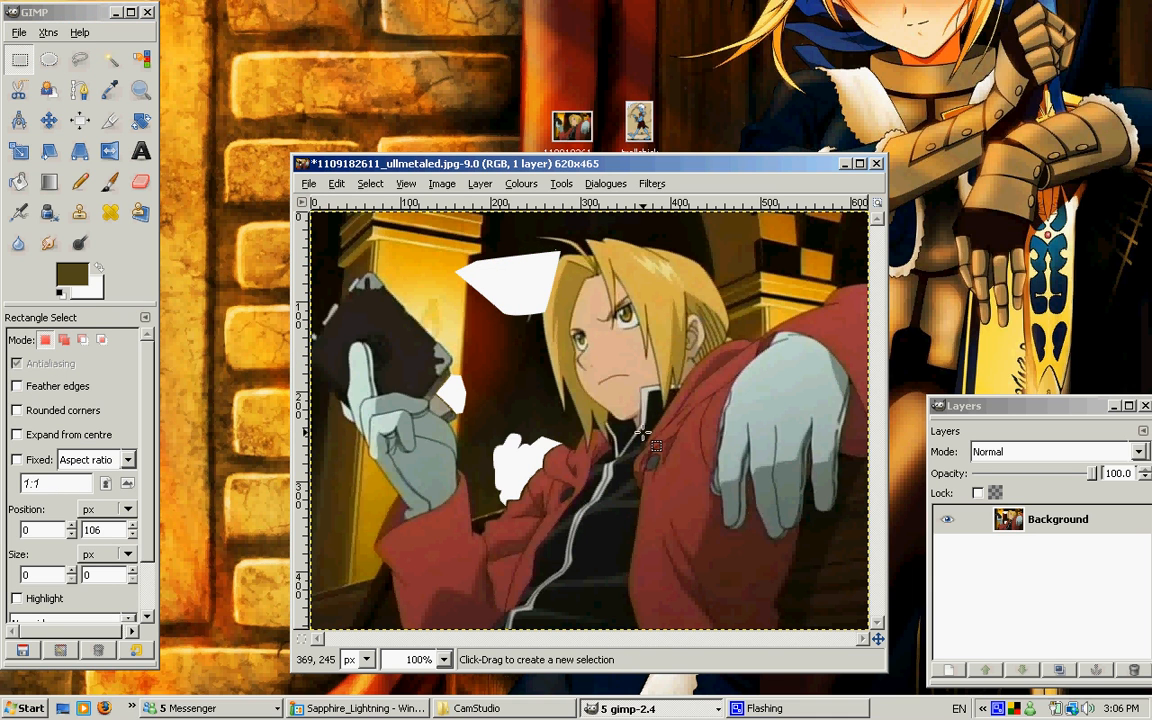